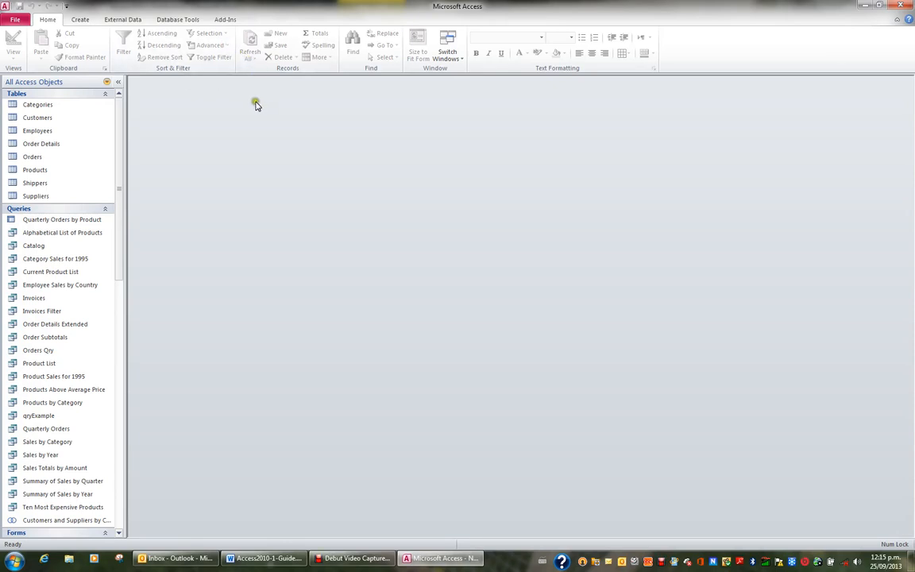
- Create a new query in Design view based on the Customers table and enlarge its field list to show every field
left_click(83, 20)
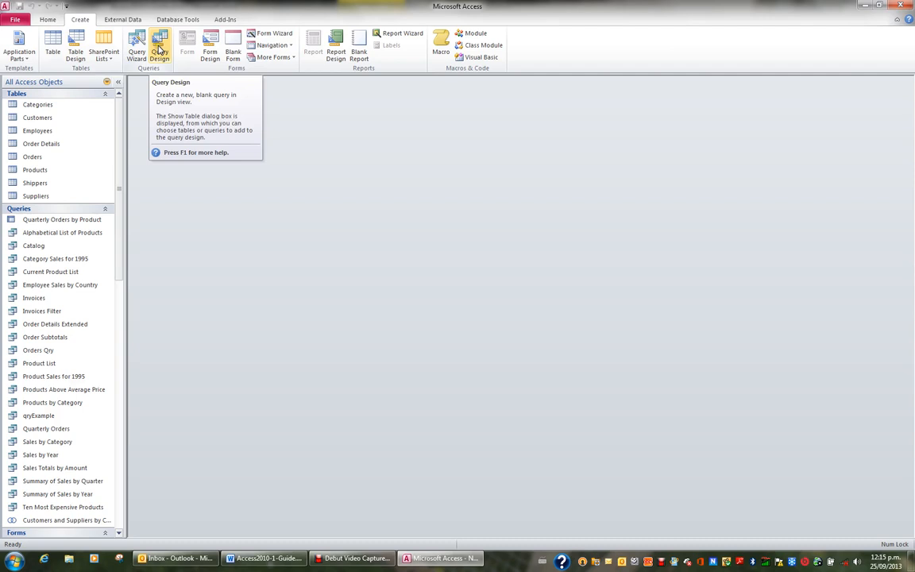
left_click(159, 51)
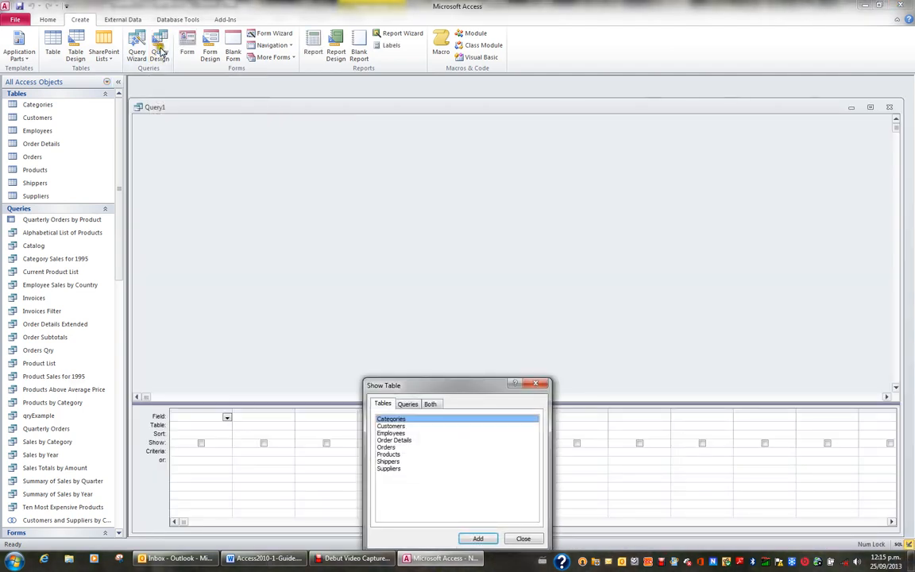
left_click_drag(427, 387, 420, 270)
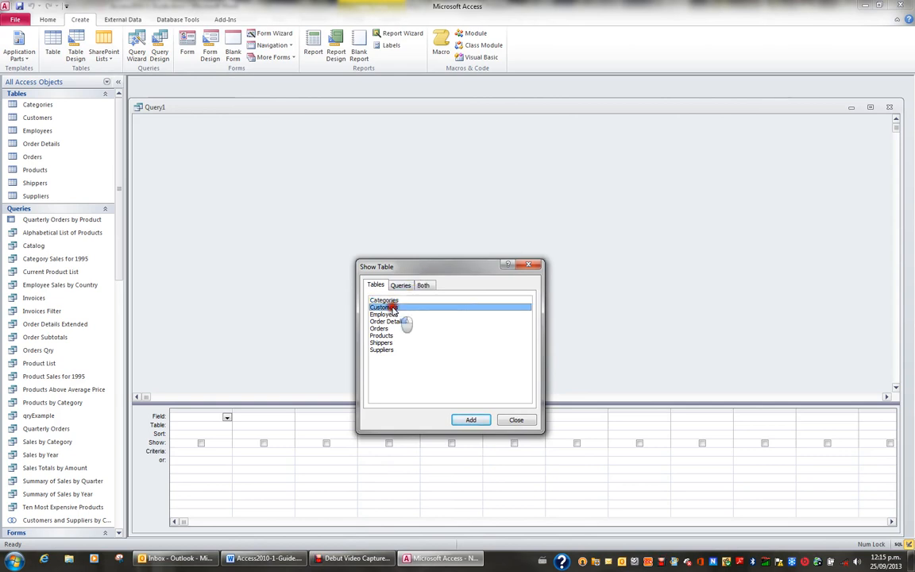
left_click(388, 307)
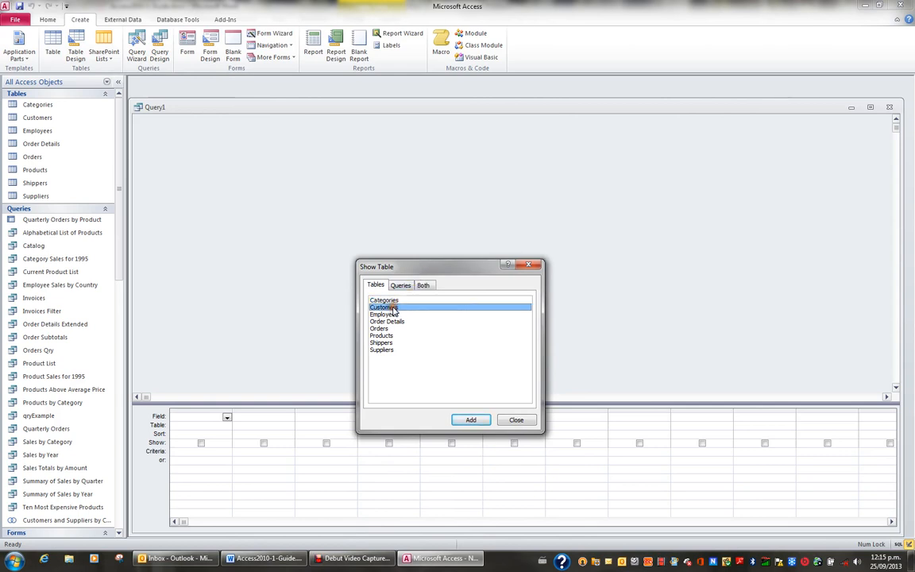
left_click(471, 421)
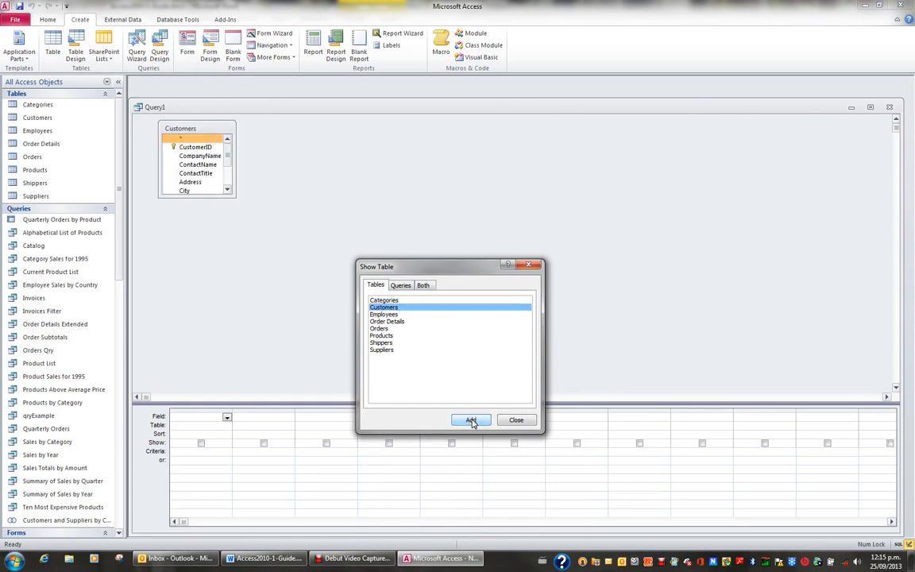
left_click(471, 421)
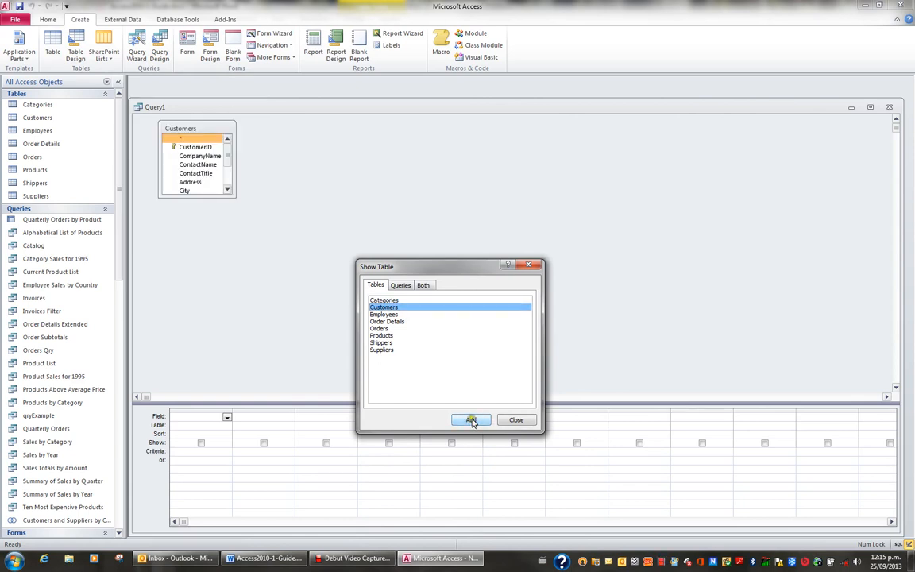
left_click(516, 420)
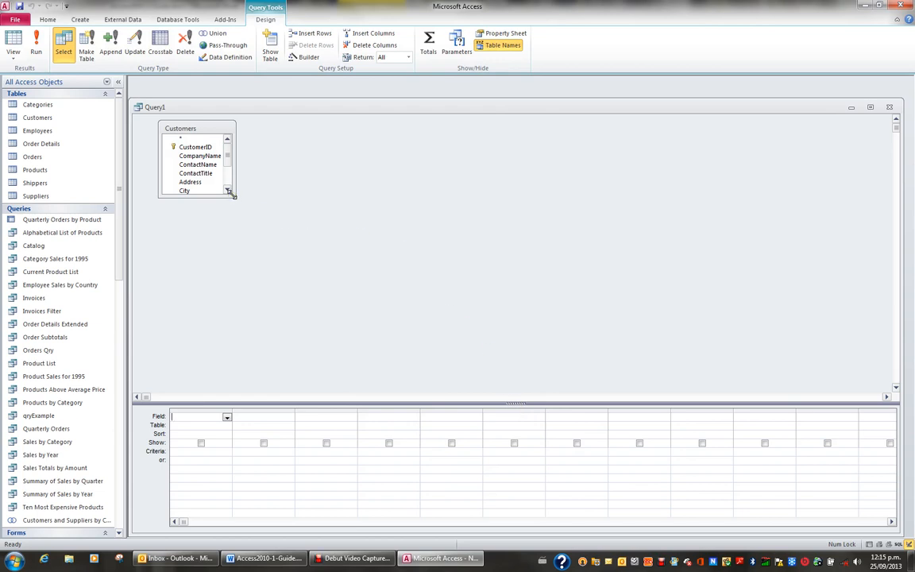
left_click_drag(230, 193, 248, 267)
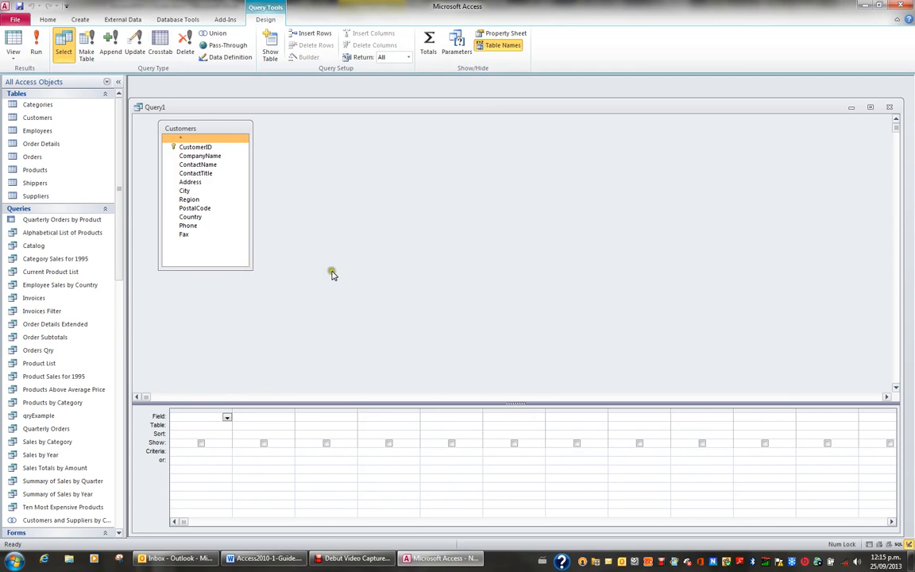
- Add the CompanyName, ContactName, City and Country fields to the query and preview the results before returning to the design
double_click(221, 157)
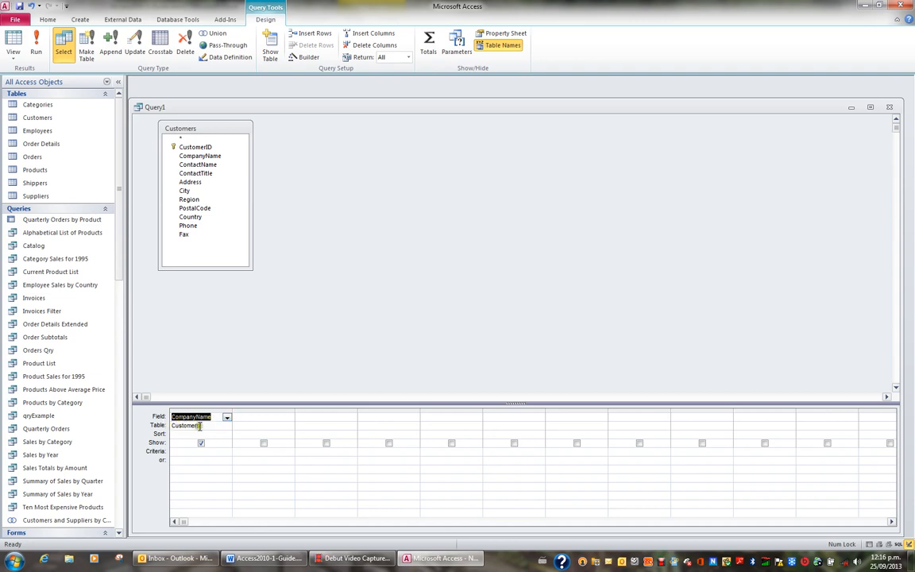
double_click(197, 165)
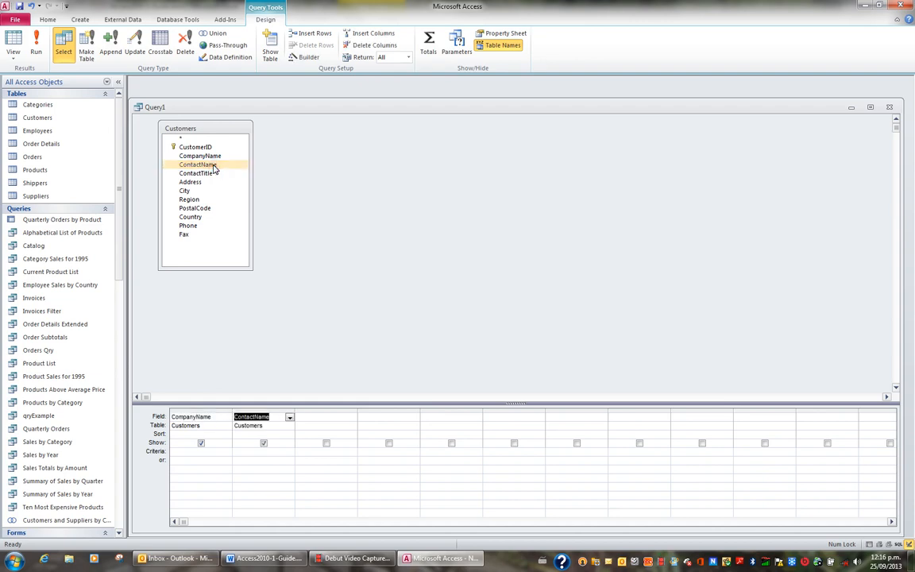
double_click(191, 191)
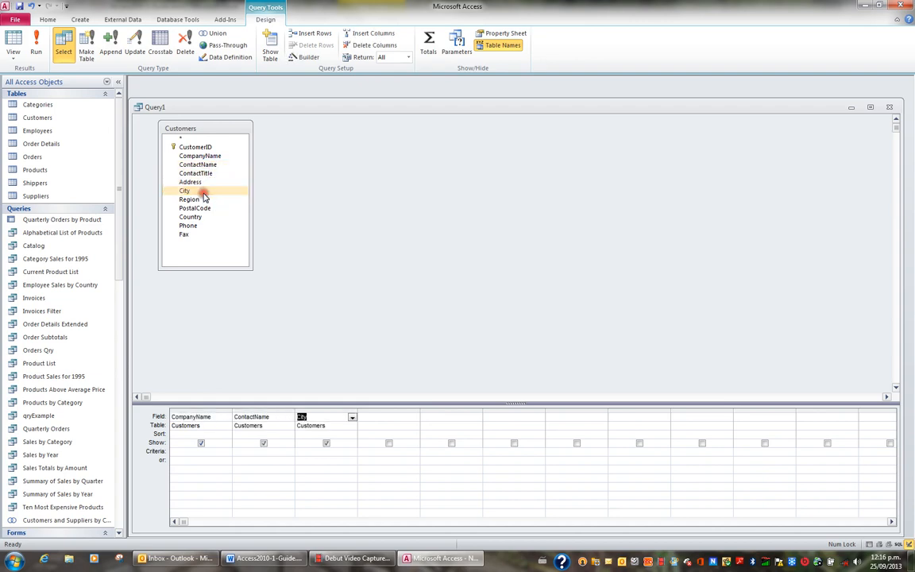
double_click(201, 219)
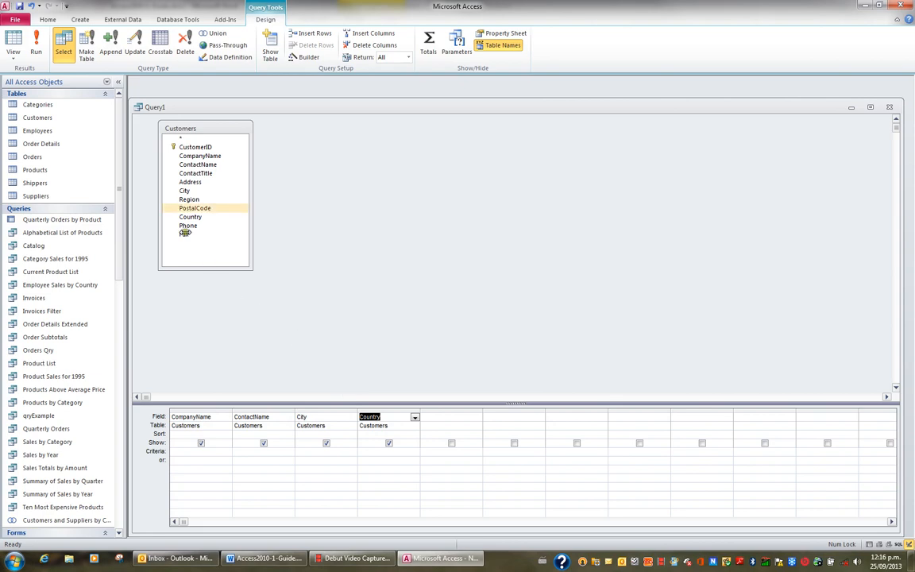
left_click(13, 44)
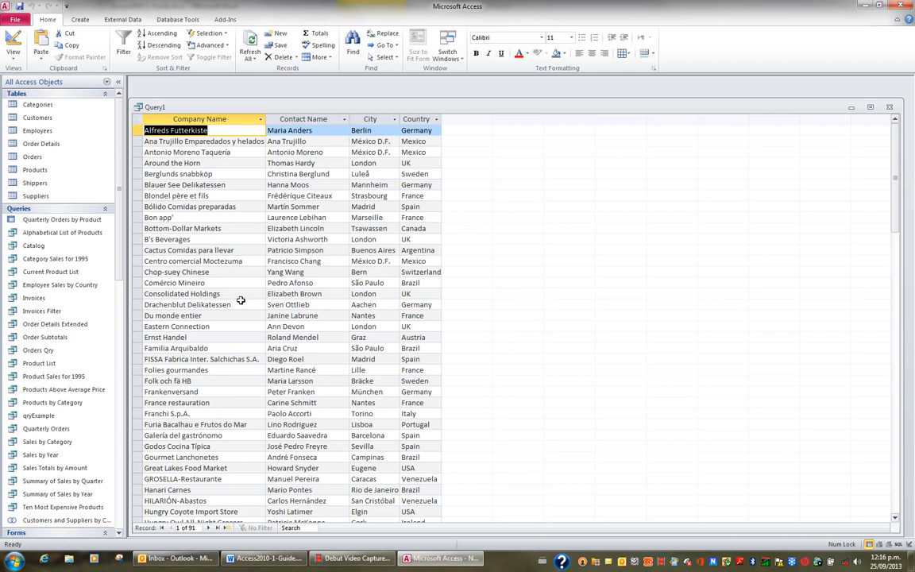
left_click(12, 44)
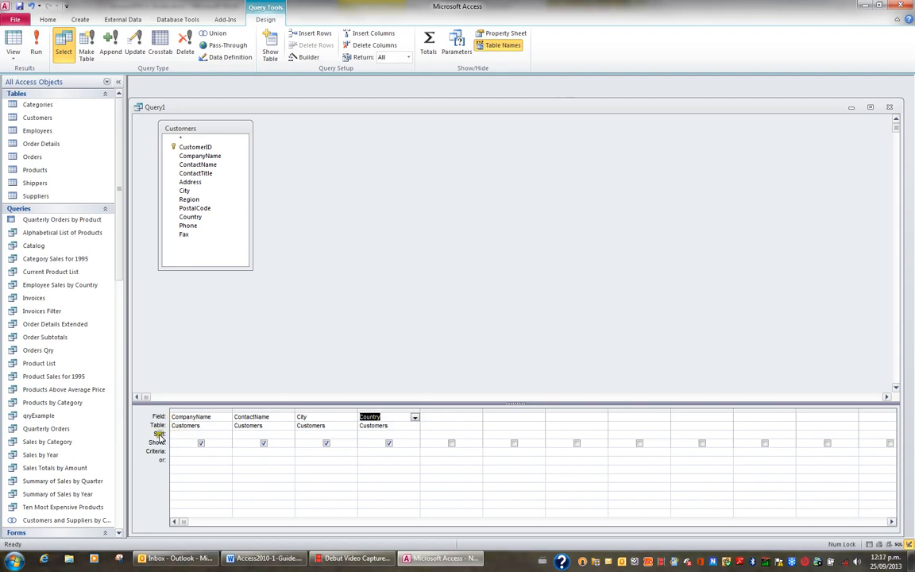
- Sort the query by Country in ascending order and check the sorted records in Datasheet view before returning to the design
left_click(367, 435)
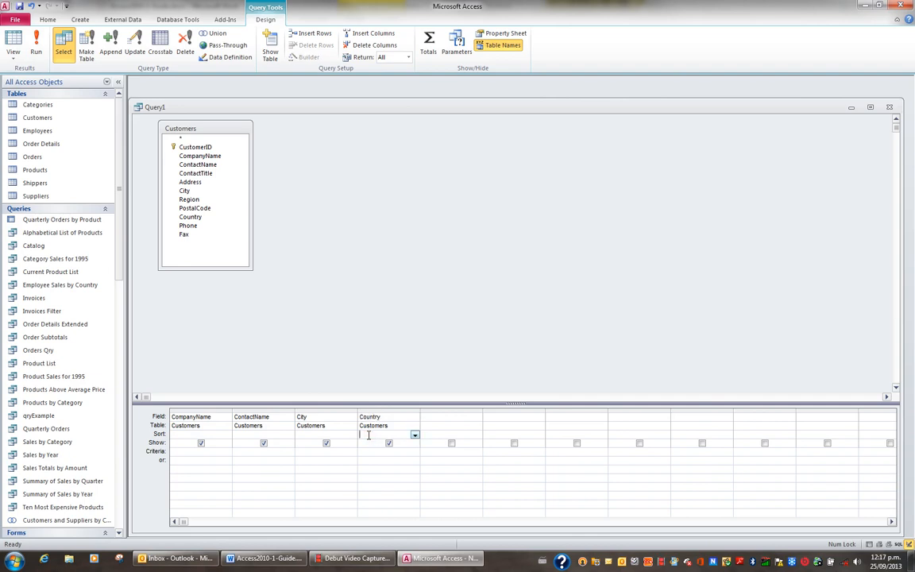
left_click(415, 435)
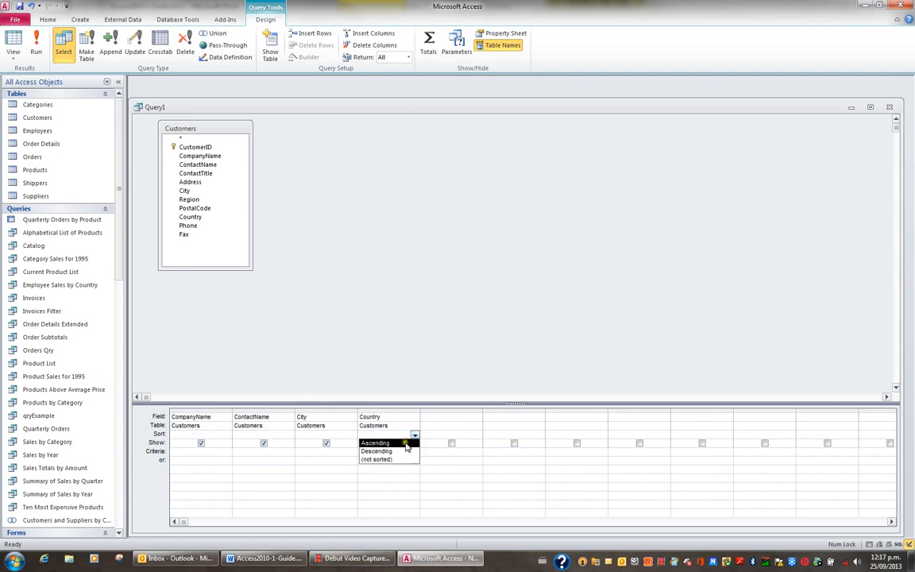
left_click(405, 443)
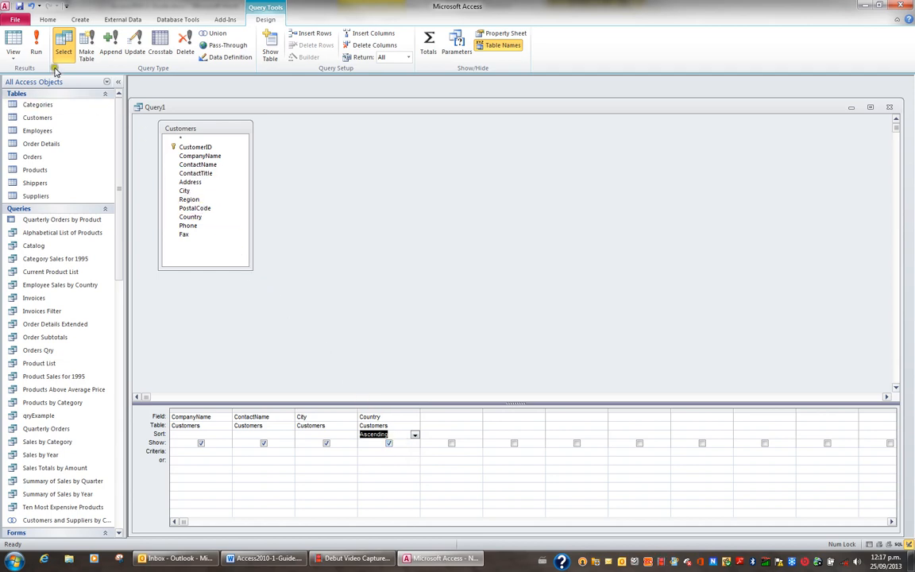
left_click(13, 49)
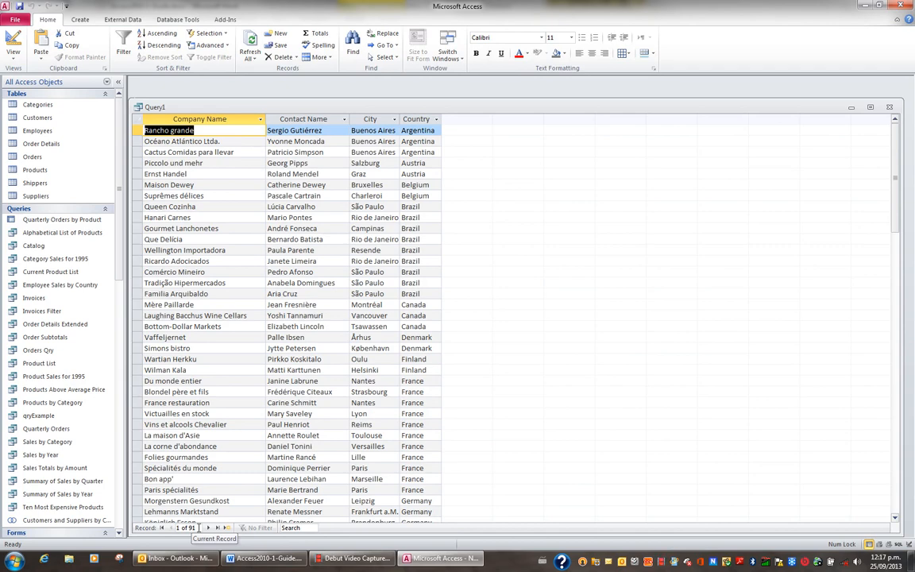
left_click(14, 40)
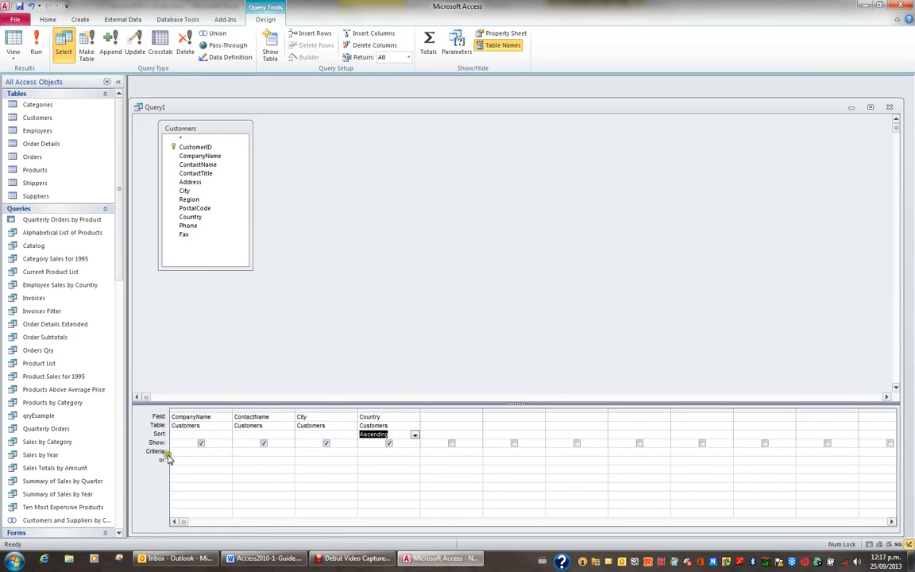
- Set the Country criterion to uk and check the filtered records in Datasheet view before returning to the design
left_click(371, 451)
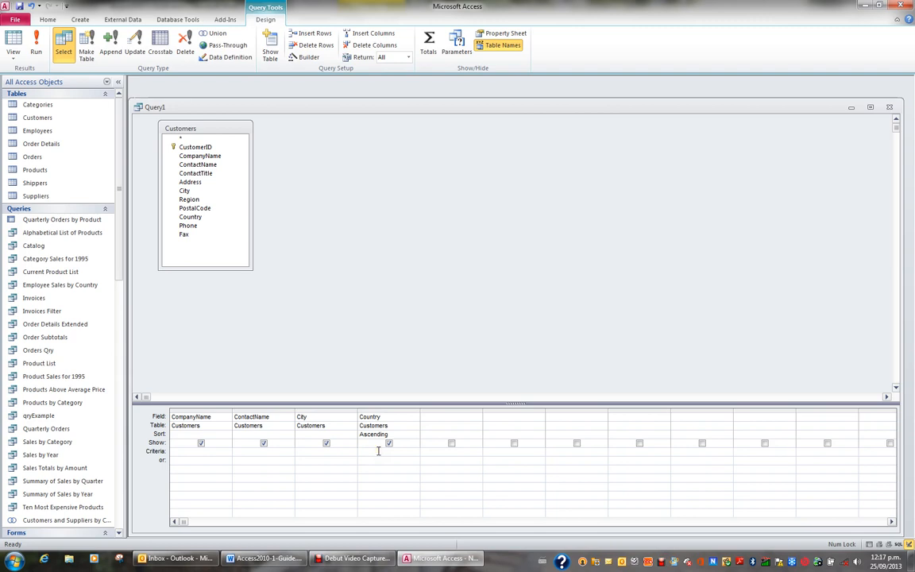
type("uk")
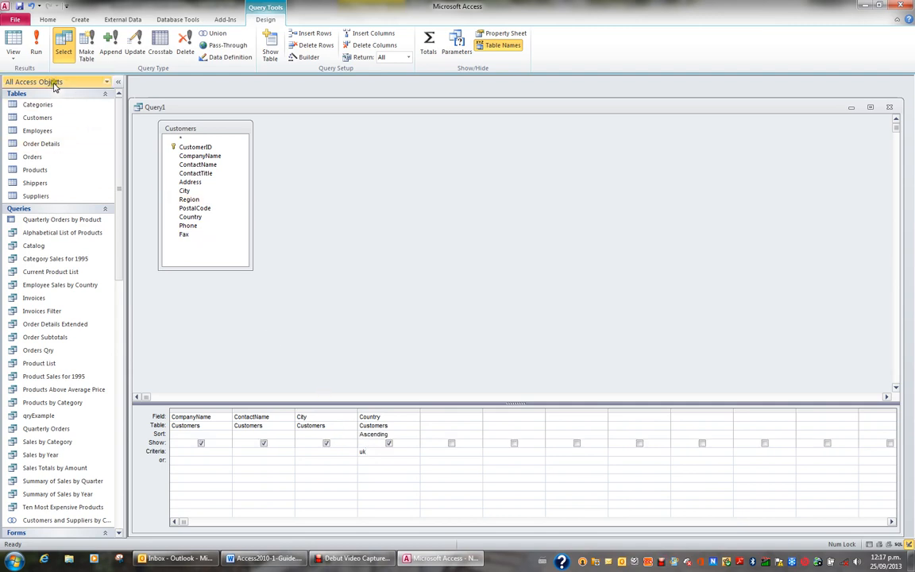
left_click(14, 37)
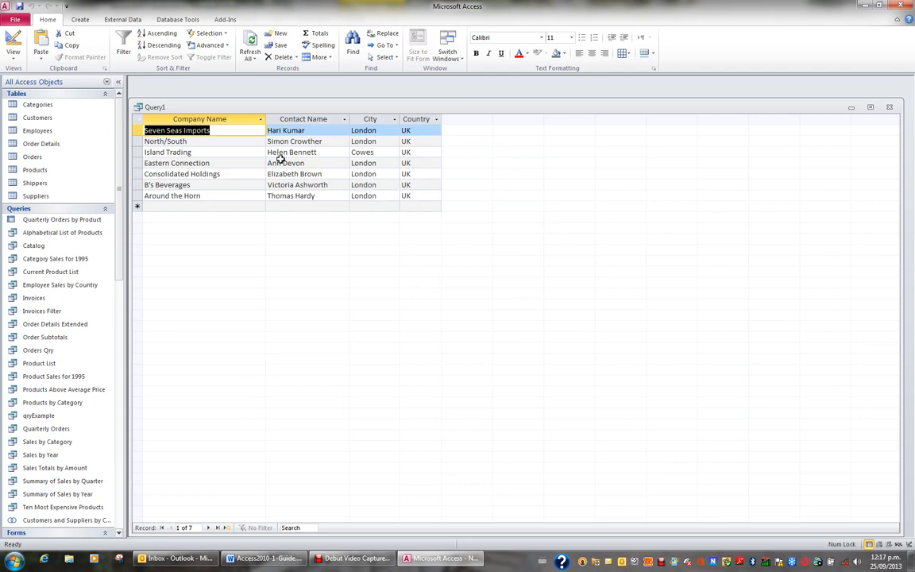
left_click(14, 41)
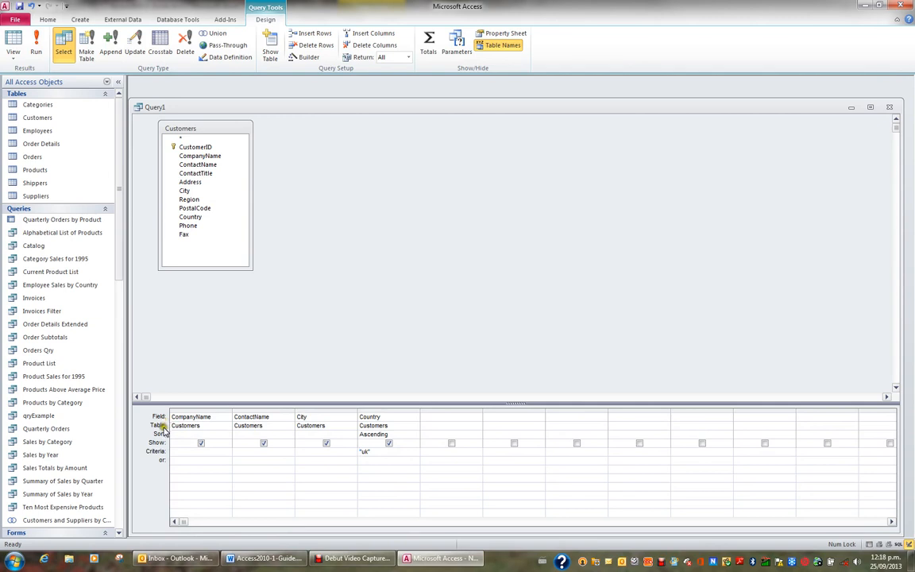
- Hide the Country field from the query output, preview the datasheet, and show the field again
left_click(388, 443)
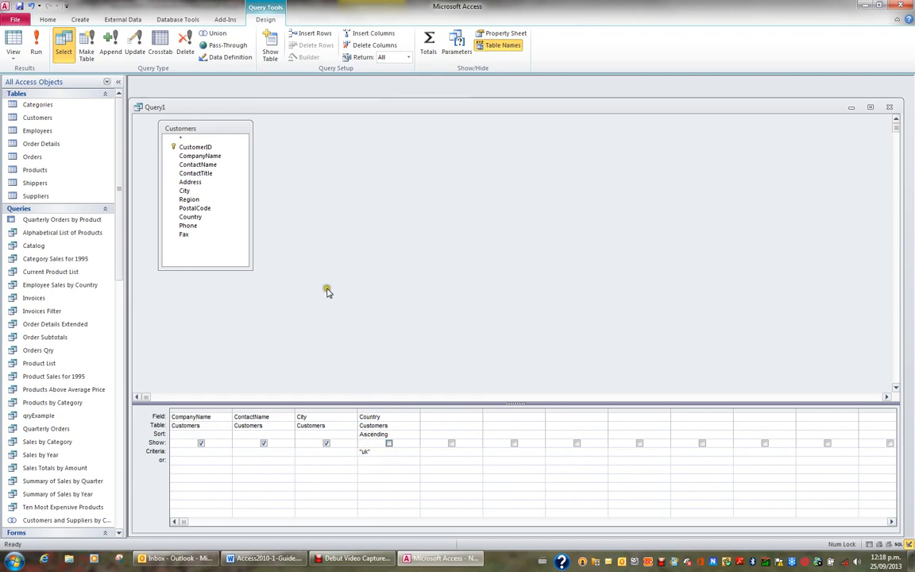
left_click(13, 40)
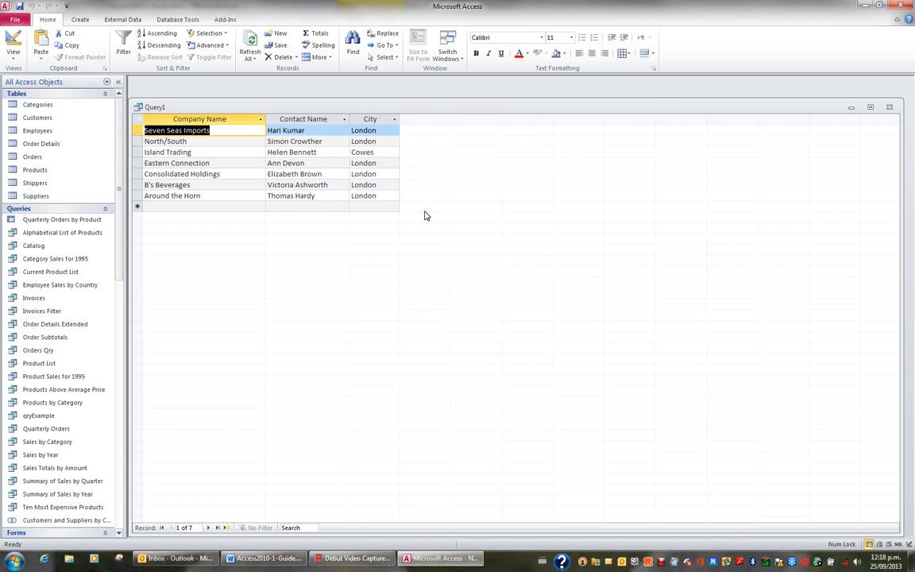
left_click(13, 41)
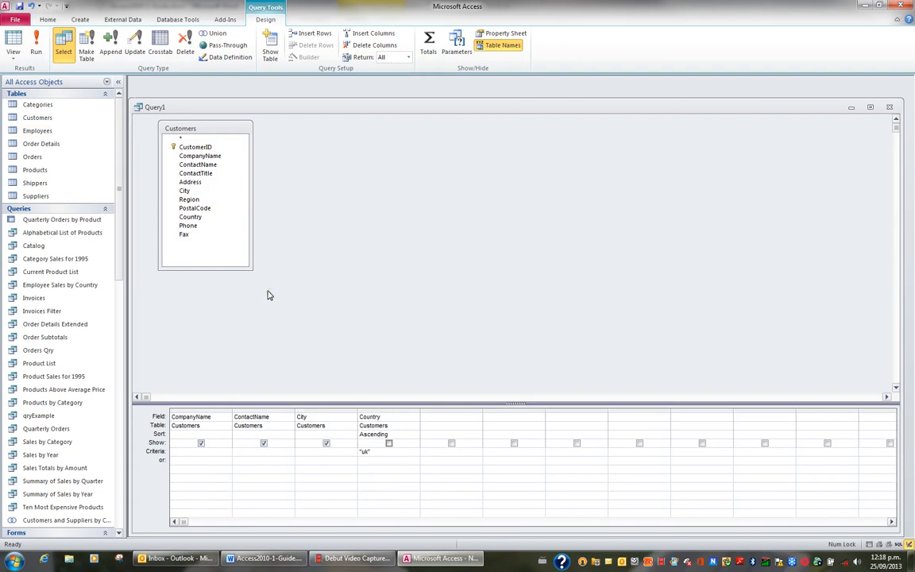
left_click(389, 443)
- Save the query under the name qryUKCustomers
left_click(20, 6)
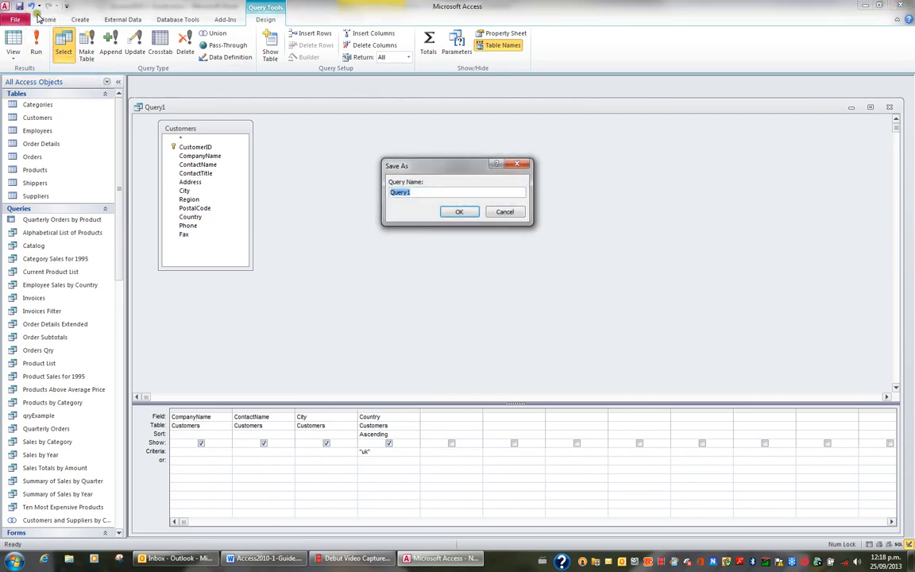
type("qryUKCustomers")
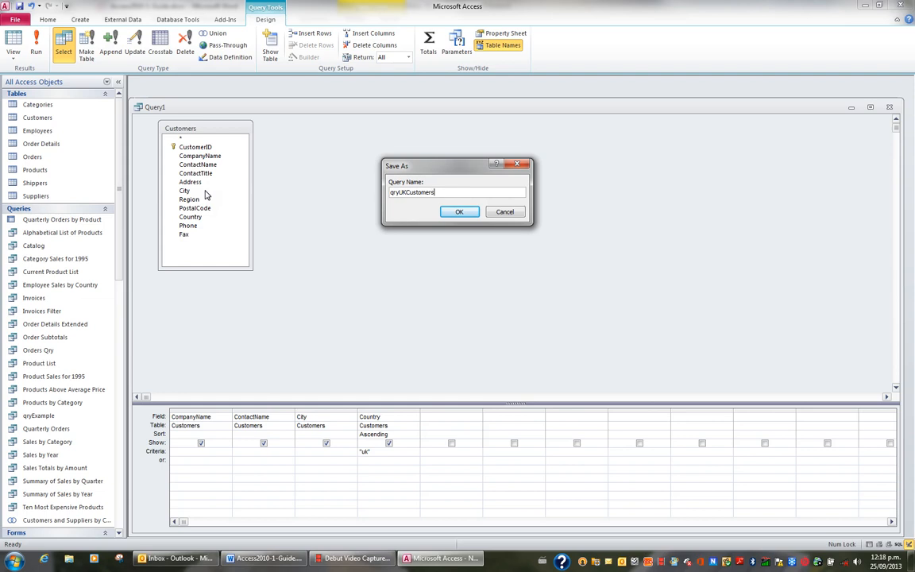
left_click(455, 212)
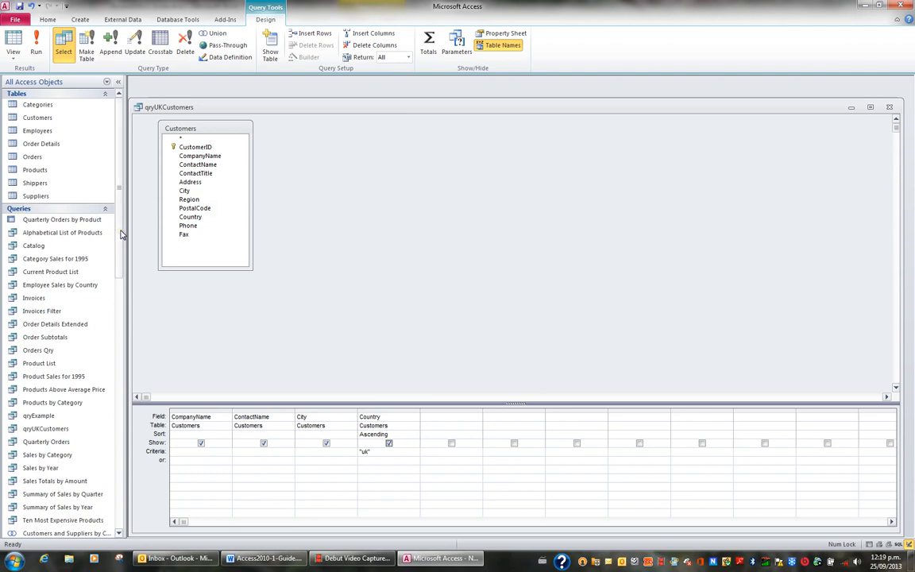
- Close the query design, reopen qryUKCustomers to check its records, and close it again
left_click_drag(121, 234, 129, 261)
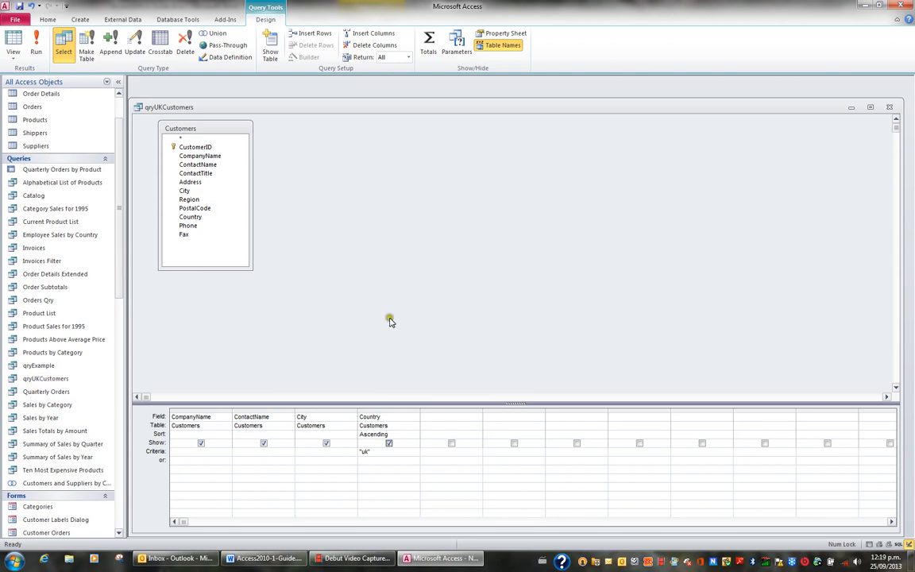
left_click(890, 108)
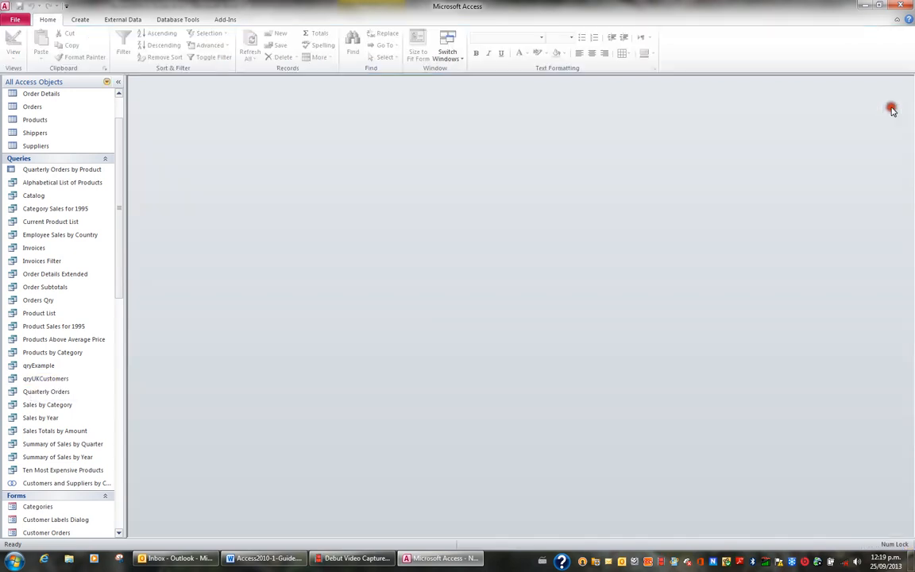
double_click(45, 379)
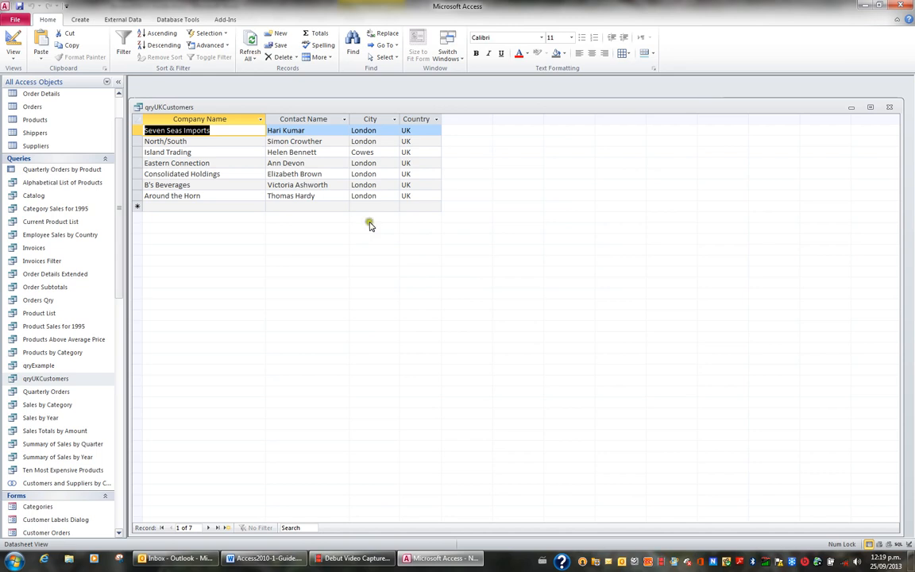
left_click(890, 109)
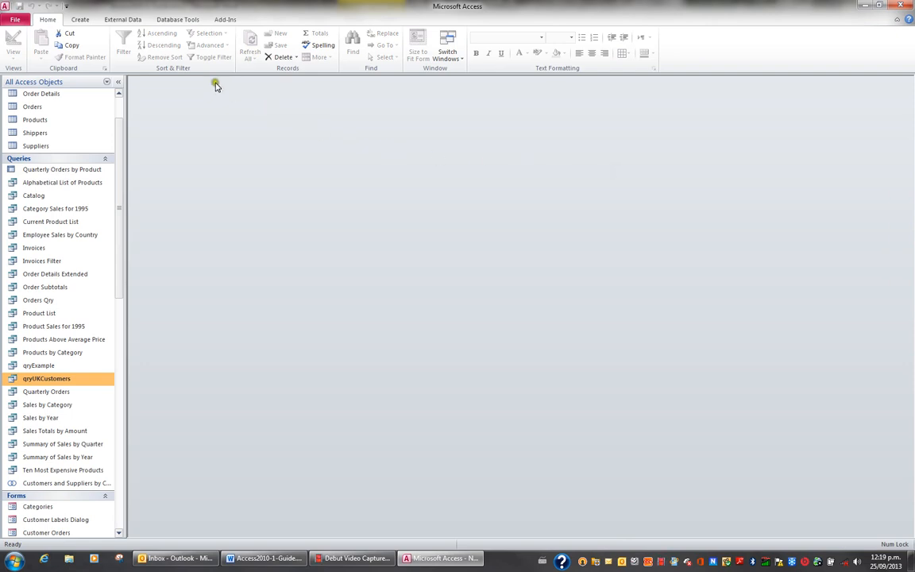
- Create a new query in Design view based on the Customers table and enlarge its field list to show all fields
left_click(79, 19)
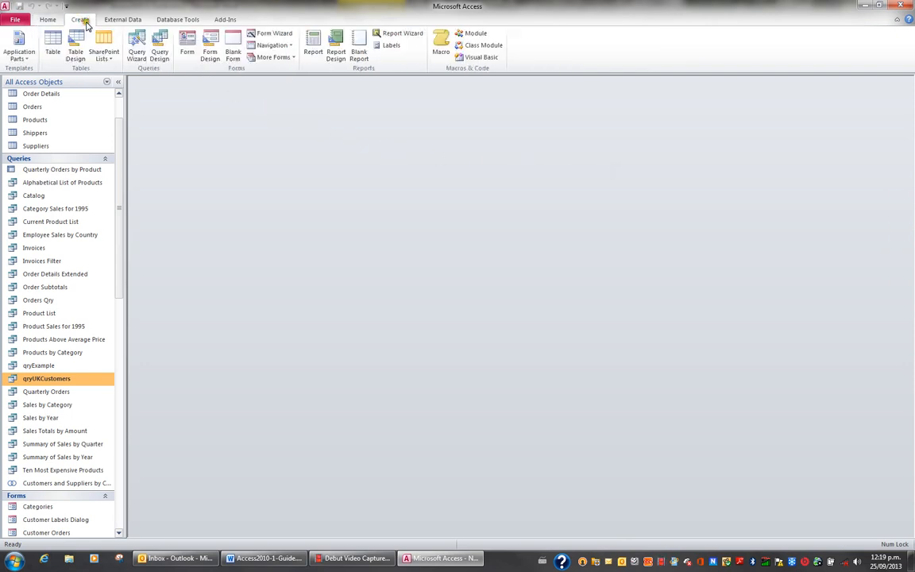
left_click(158, 54)
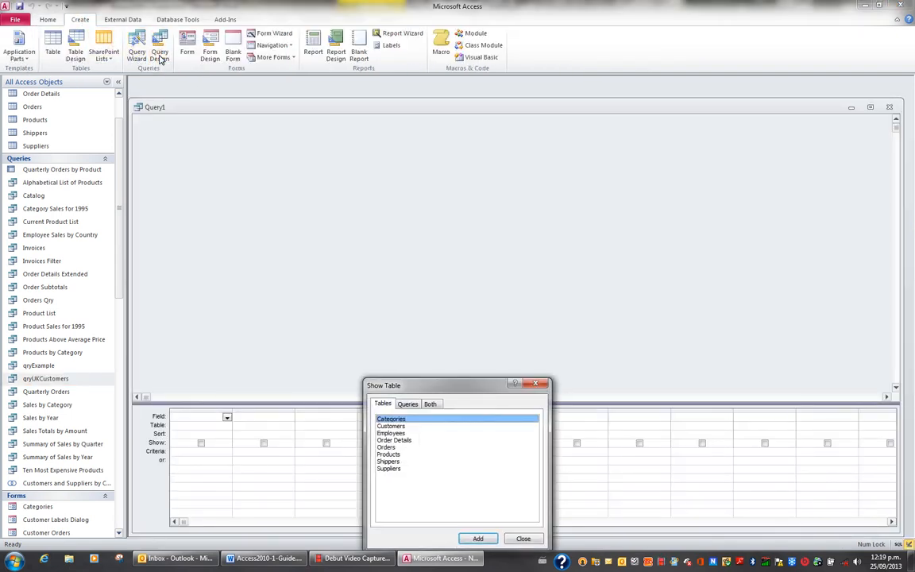
left_click(390, 427)
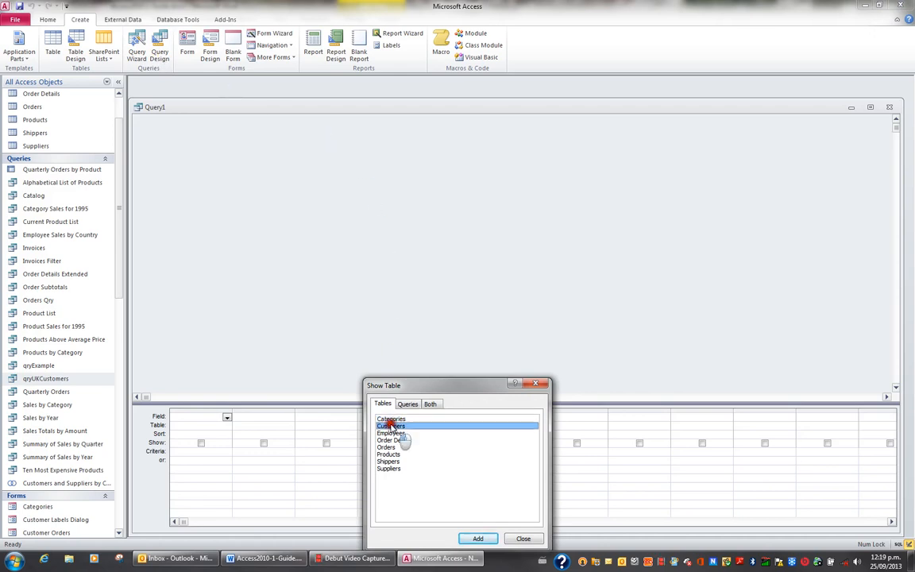
left_click(477, 539)
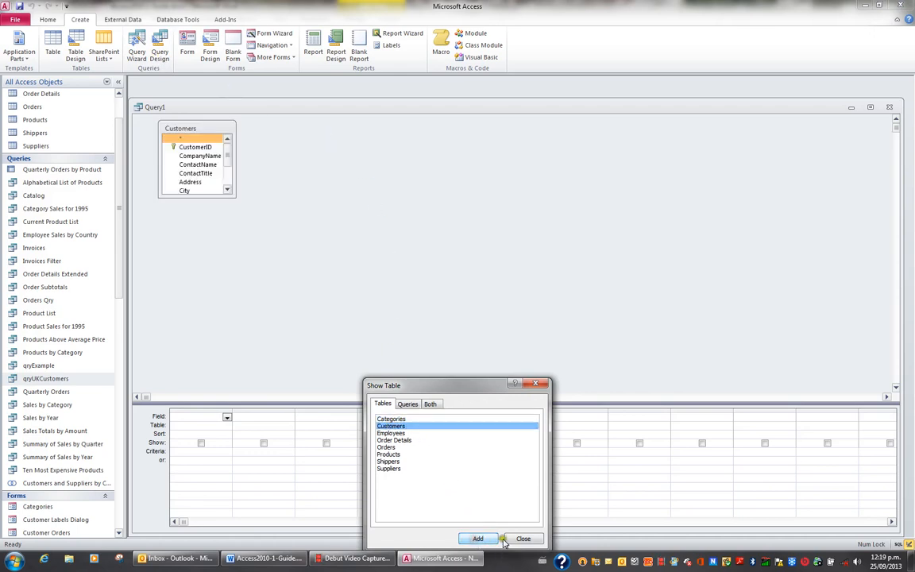
left_click(524, 539)
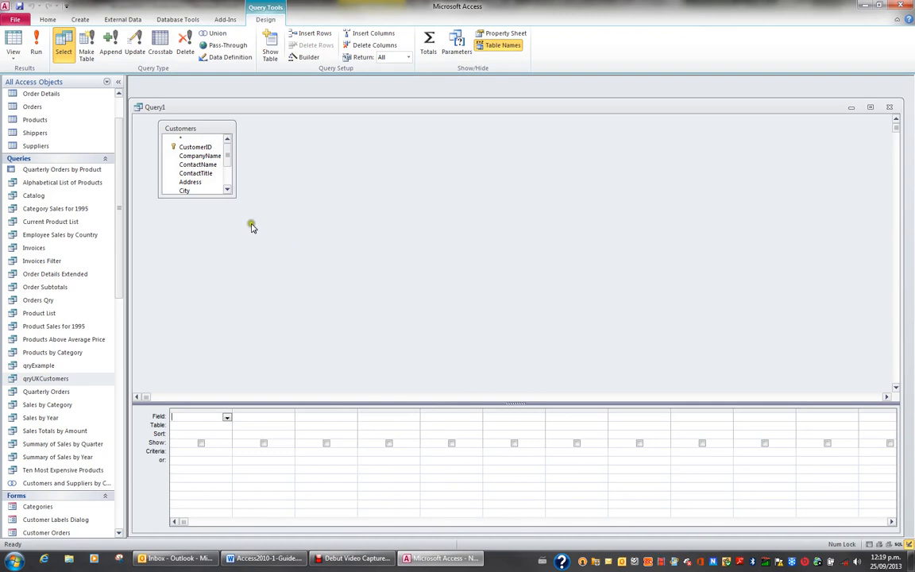
left_click_drag(234, 197, 260, 275)
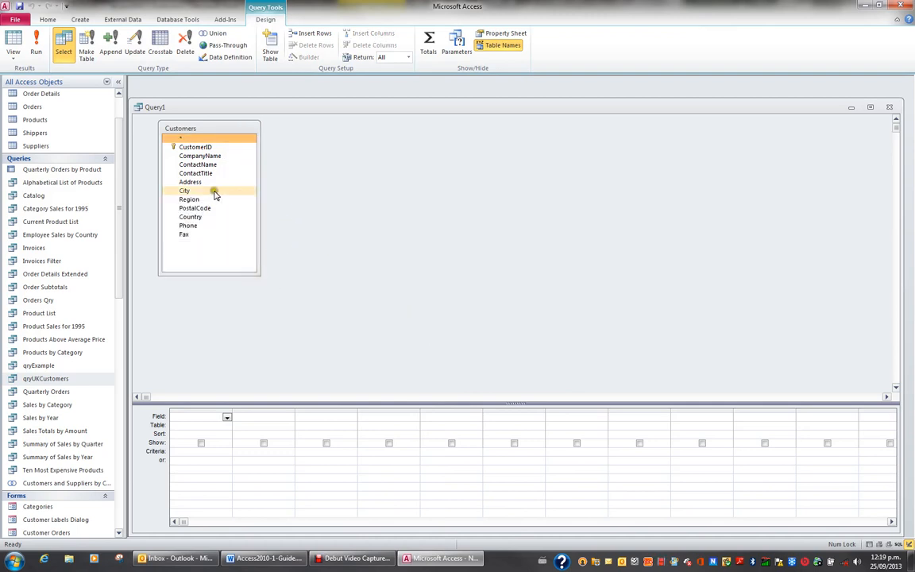
- Add the CompanyName, ContactName, City and Country fields to the query grid
double_click(200, 156)
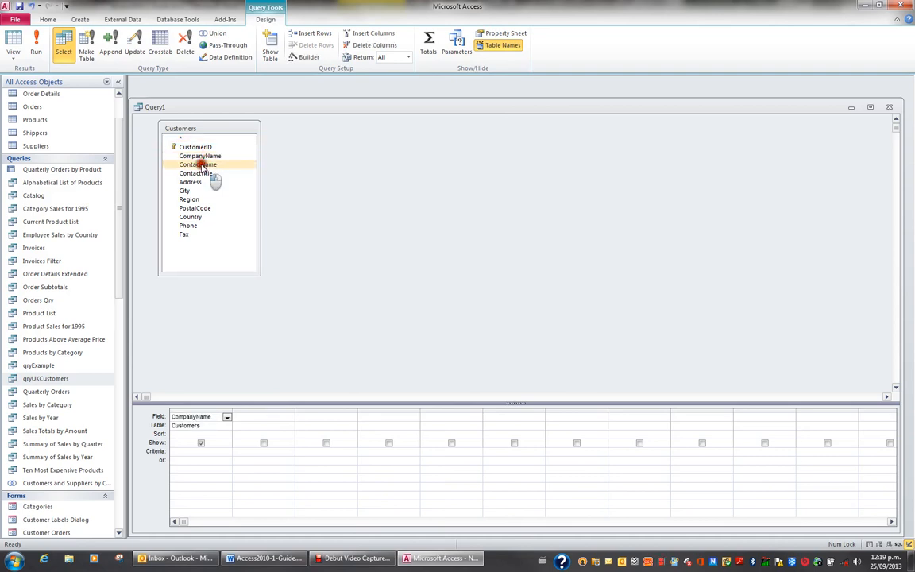
double_click(199, 164)
left_click(190, 191)
double_click(190, 192)
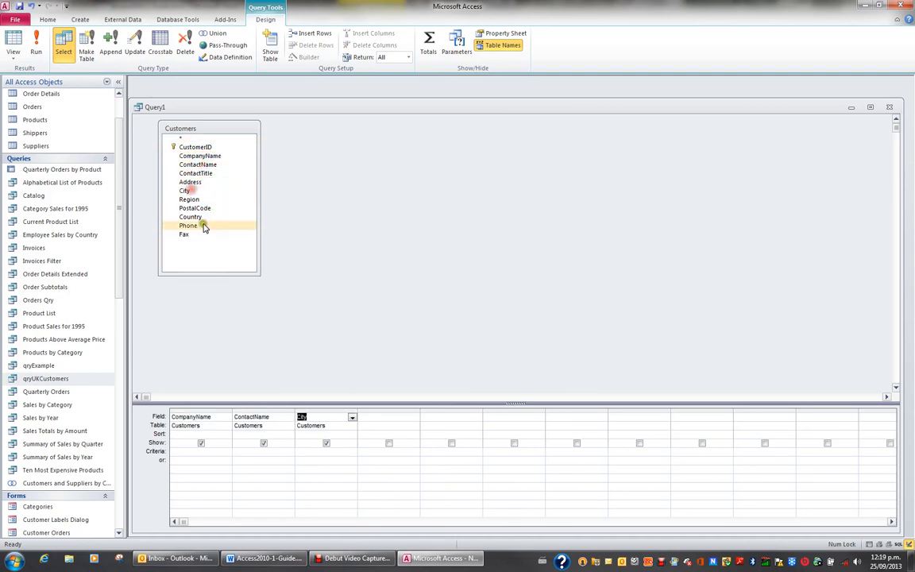
double_click(203, 218)
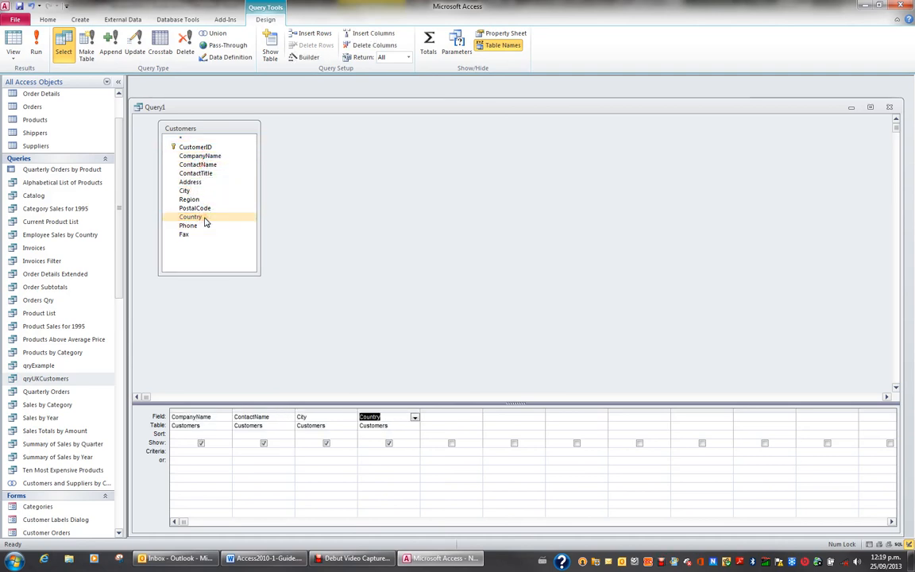
- Sort the query by the Country field in ascending order
left_click(366, 434)
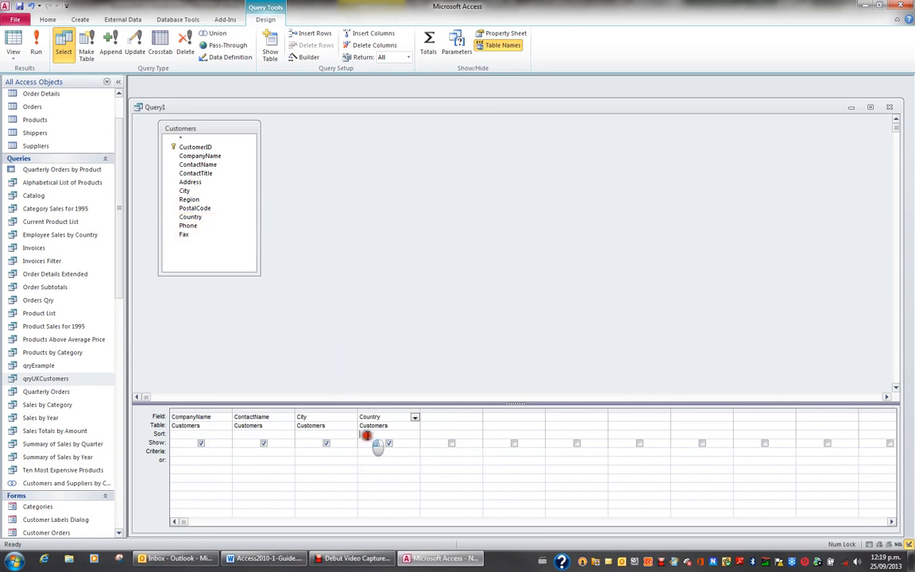
left_click(414, 434)
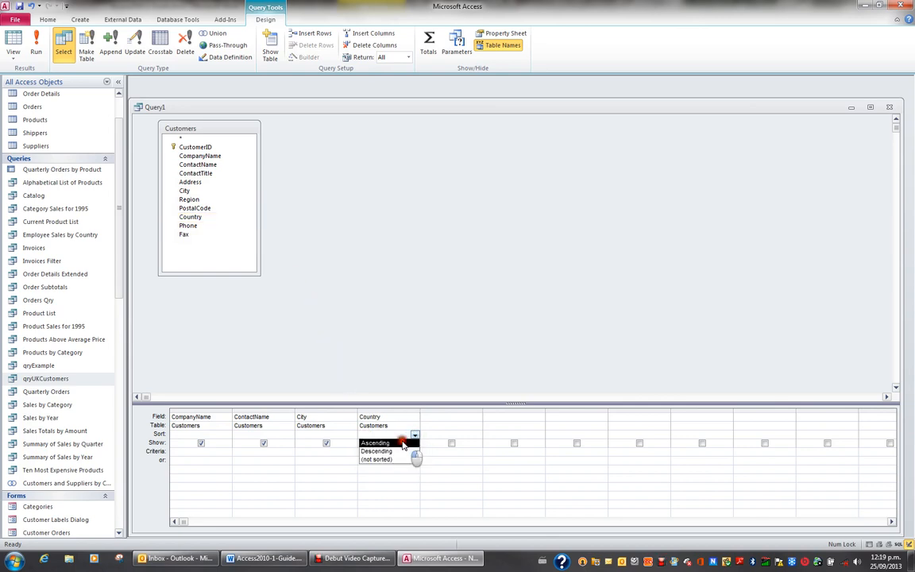
left_click(402, 443)
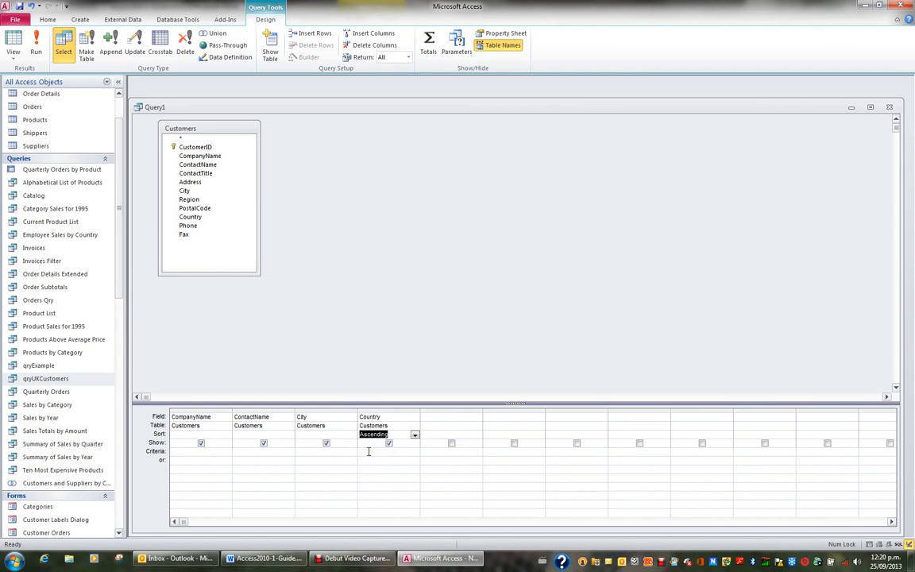
- Set the Country criterion to usa, check the records in Datasheet view and return to the design
left_click(368, 451)
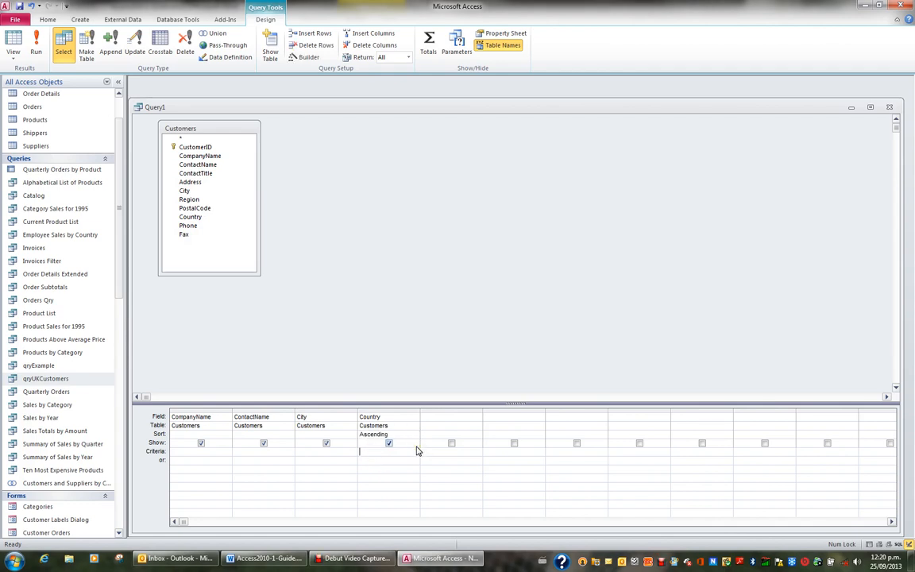
type("usa")
left_click(14, 42)
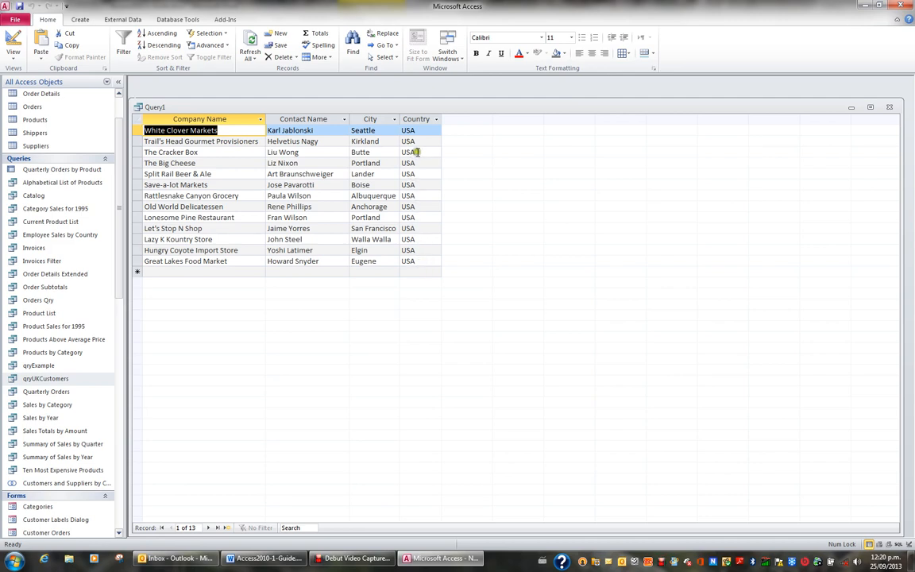
left_click(13, 41)
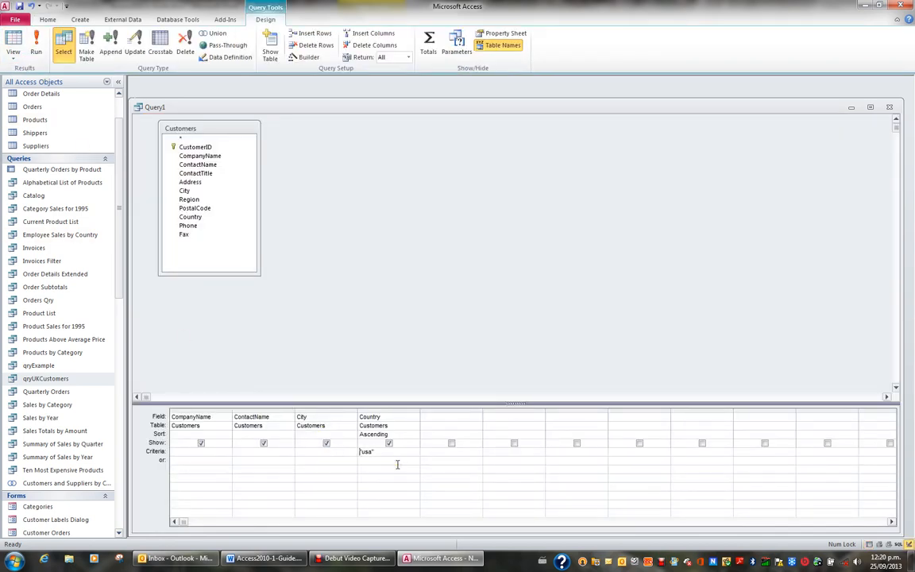
- Replace the Country criterion with a* to find countries starting with a, preview the datasheet and return to the design
key("Up")
key("Delete")
type("a*")
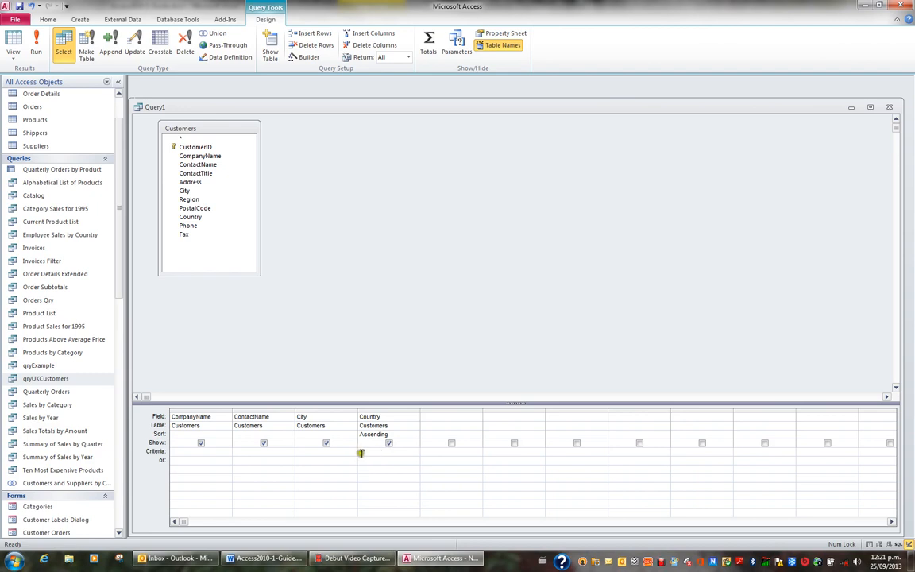
left_click(367, 459)
left_click(12, 42)
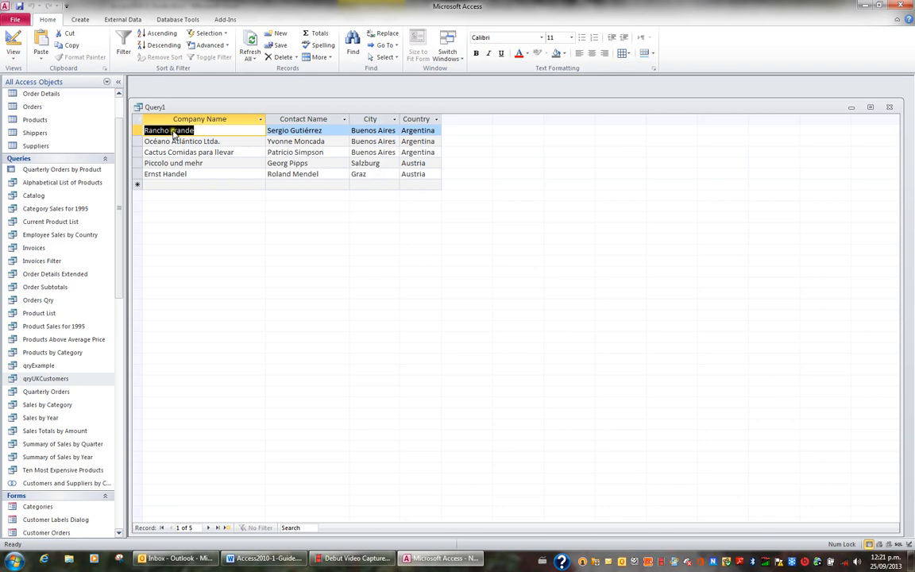
left_click(12, 40)
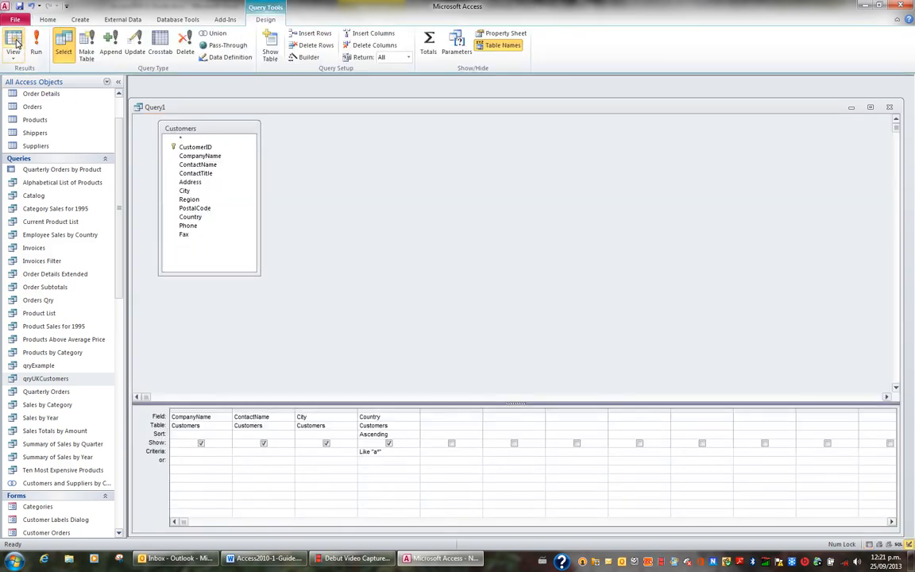
- Change the Country criterion to *a to find countries ending in a, preview the datasheet and return to the design
key("Delete")
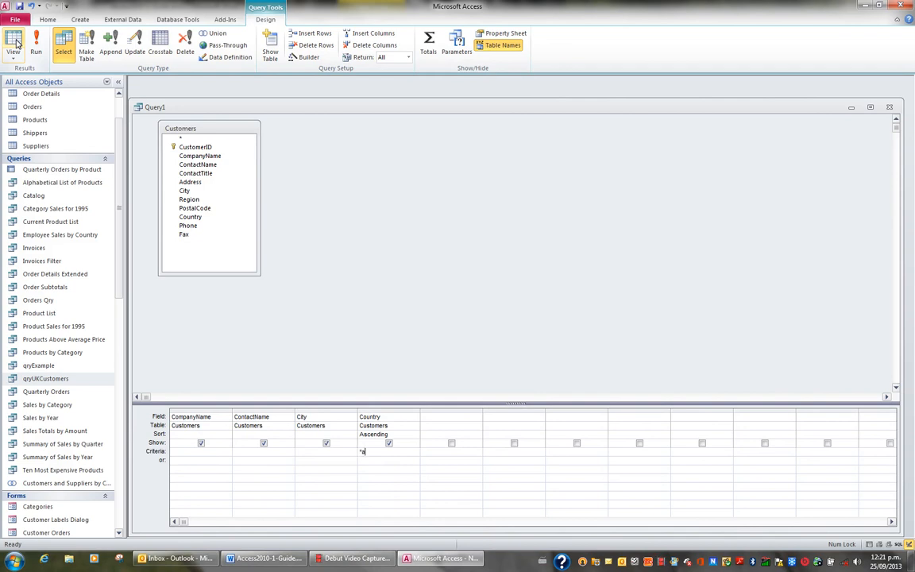
key("Tab")
key("BackSpace")
key("BackSpace")
key("BackSpace")
key("BackSpace")
left_click(378, 469)
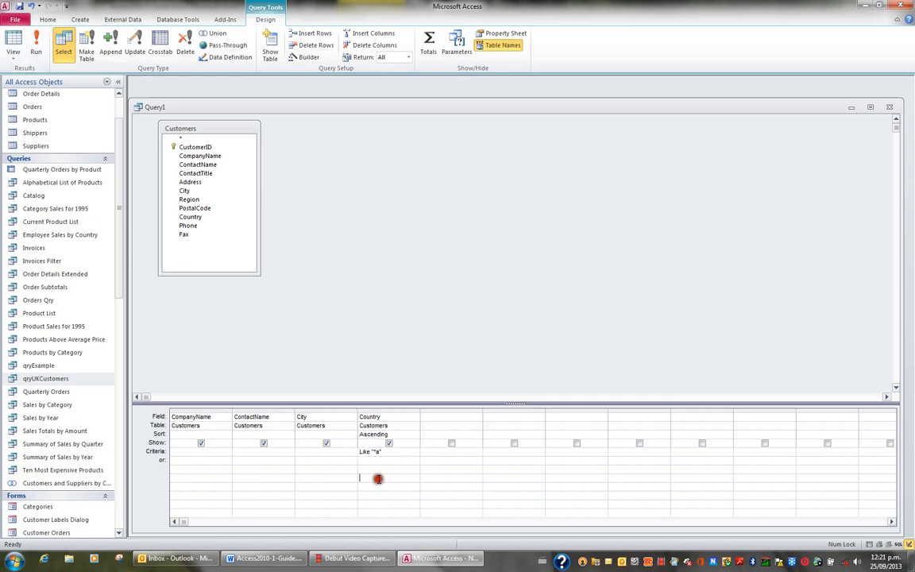
left_click(15, 42)
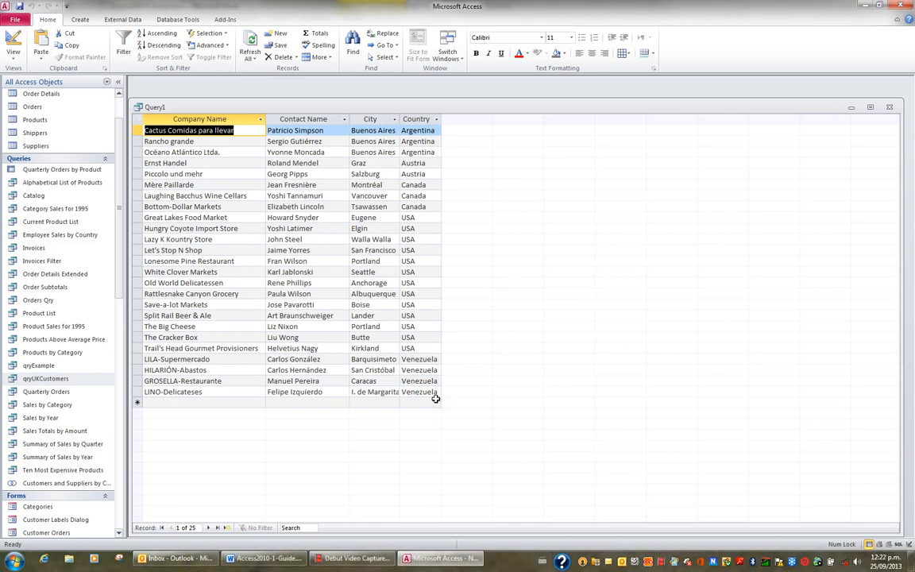
left_click(13, 43)
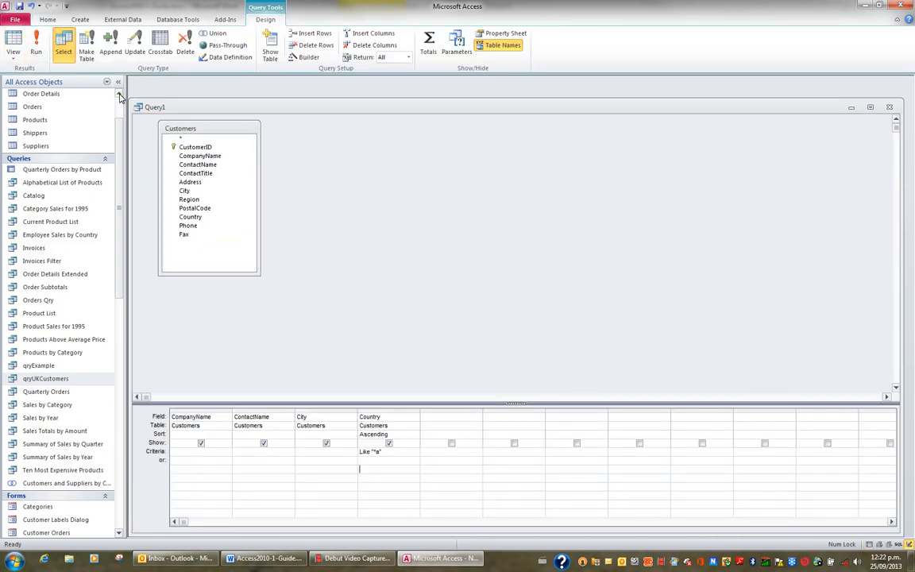
- Change the Country criterion to *a* for countries containing a, look through the records in Datasheet view and return to the design
key("Up")
key("Up")
key("Delete")
type("\"*a\"")
key("Return")
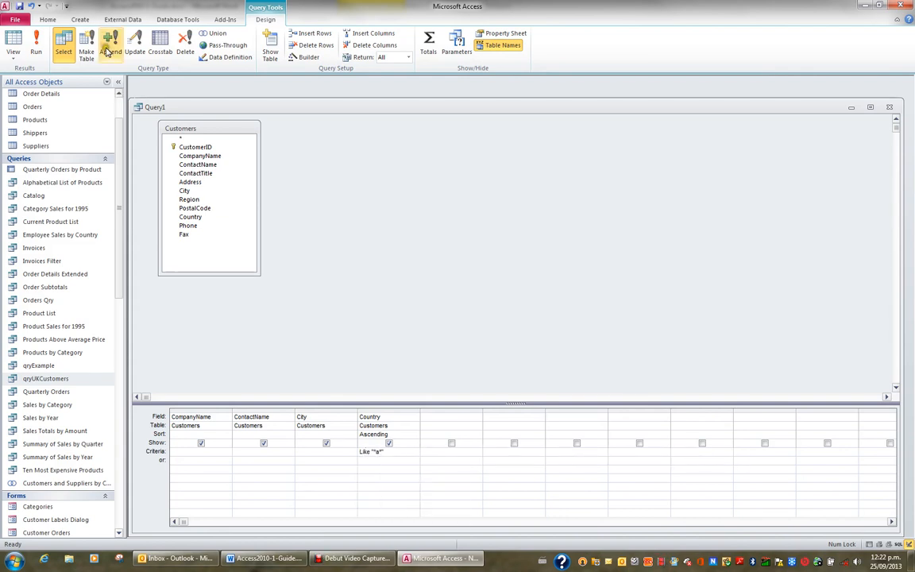
left_click(12, 44)
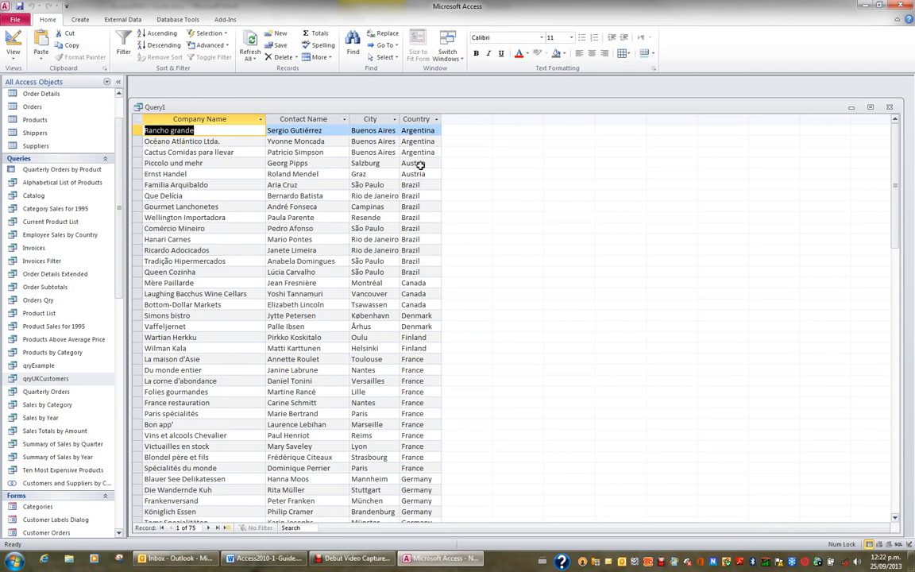
scroll(434, 275, "down", 1)
scroll(434, 275, "down", 7)
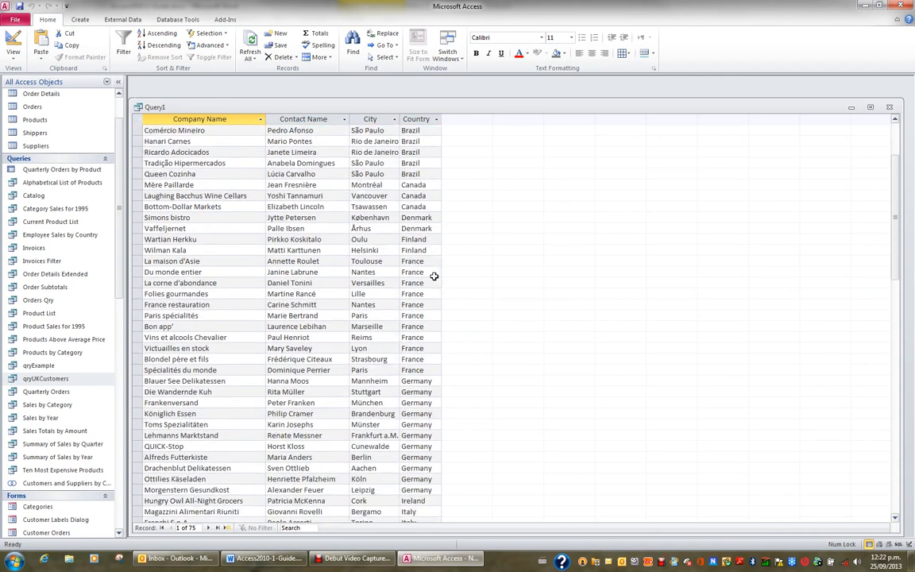
scroll(434, 275, "down", 5)
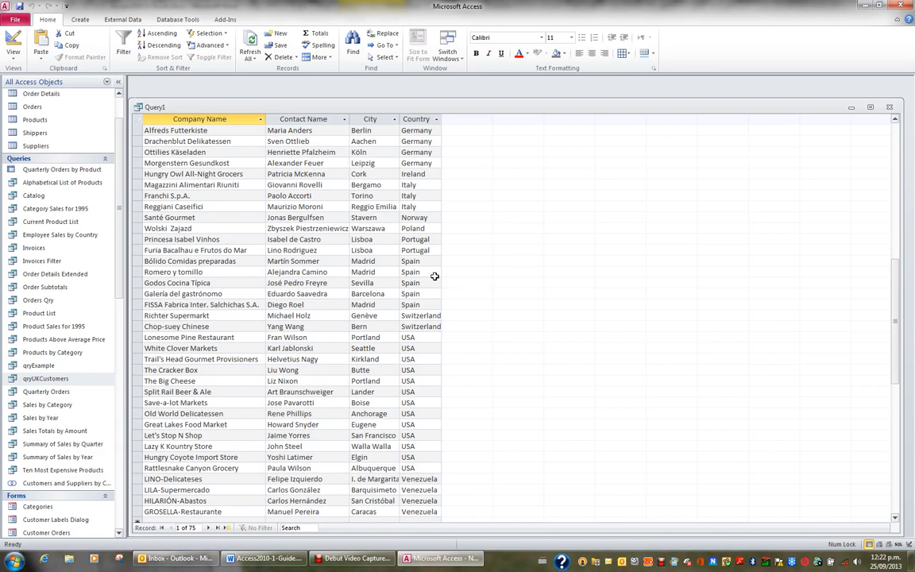
left_click(16, 43)
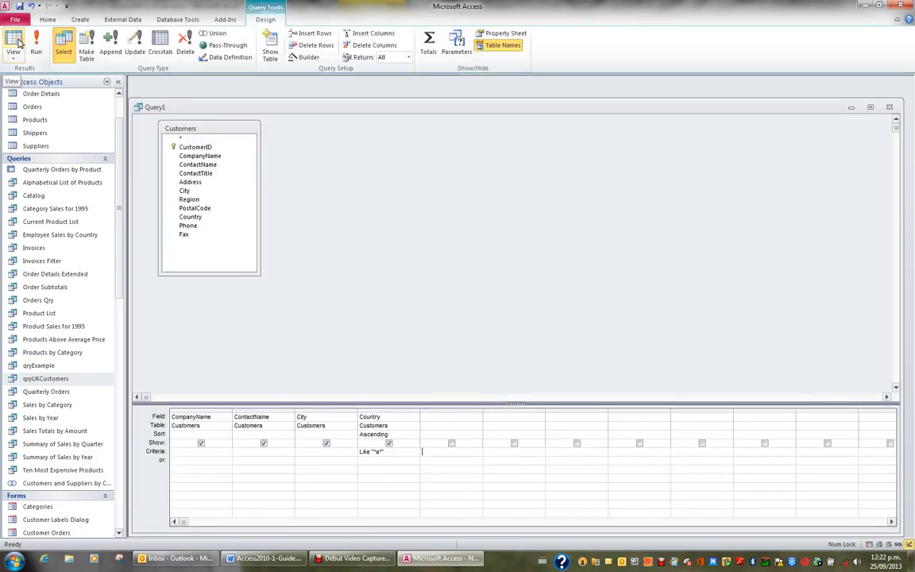
- Set the Country criterion to Not Like "*a*" to exclude countries containing a, preview the datasheet and return to the design
key("Left")
key("Delete")
type("not \"a")
key("Tab")
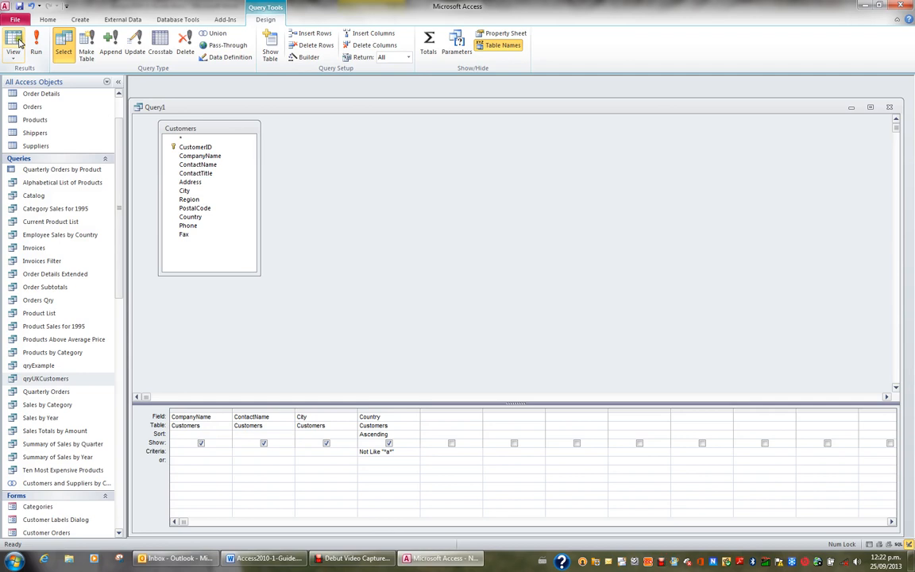
left_click(19, 43)
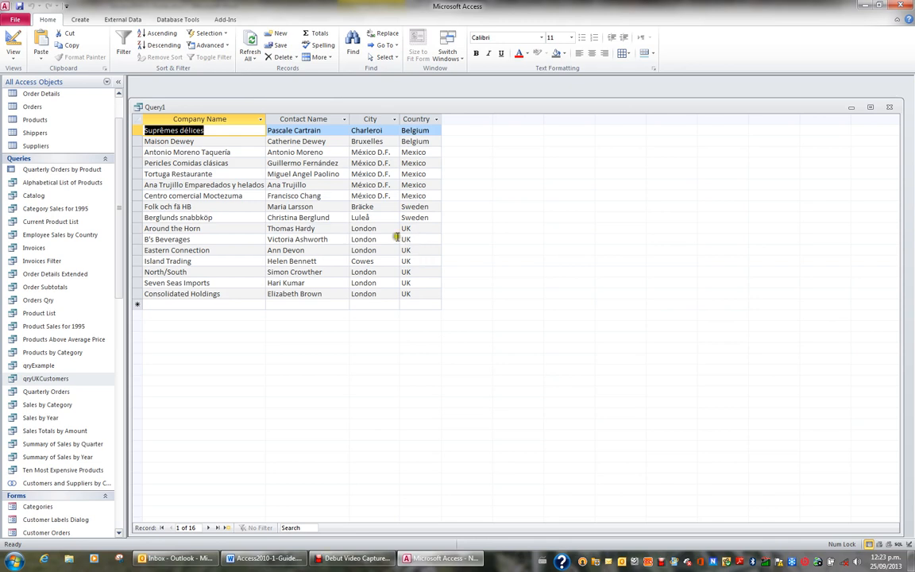
left_click(14, 40)
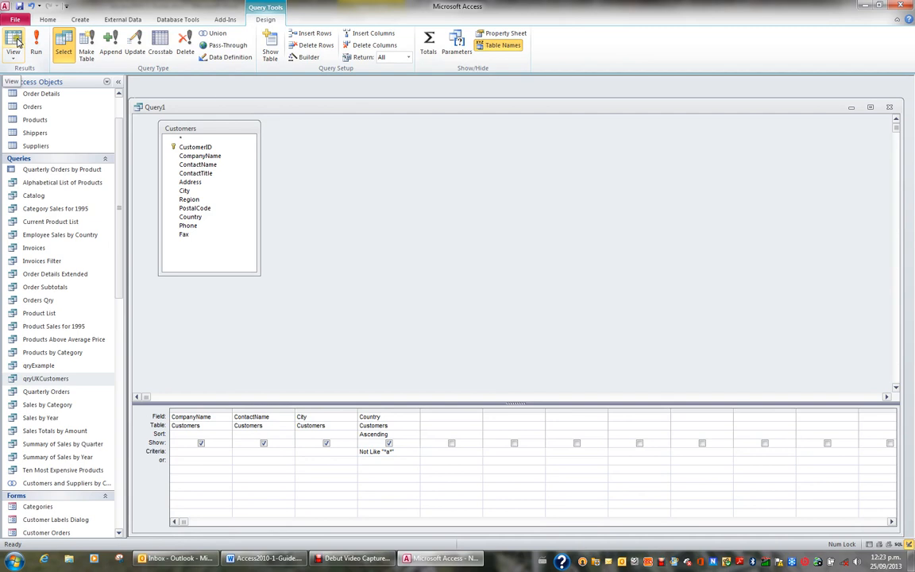
- Clear the Country criterion, set the City criterion to bue*, and preview the matching records before returning to the design
key("Left")
key("Delete")
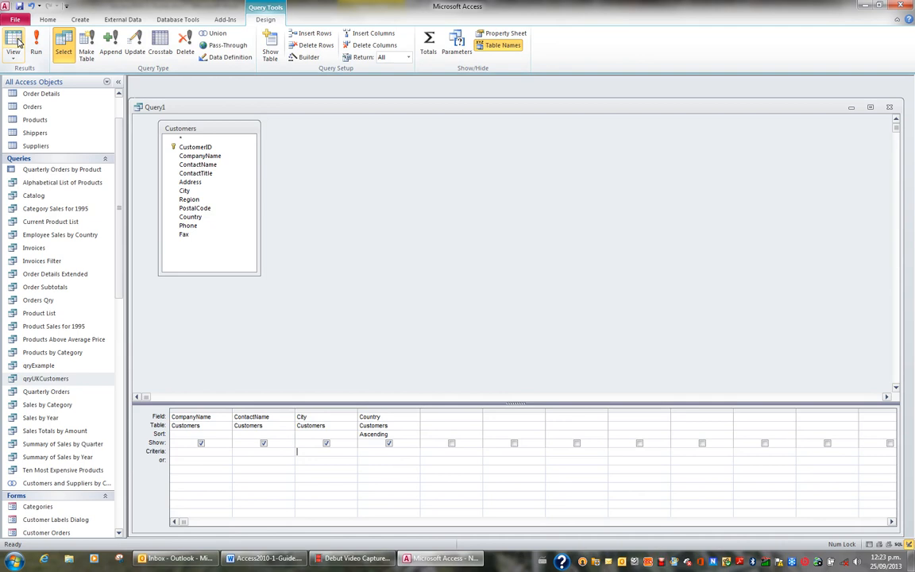
type("bu")
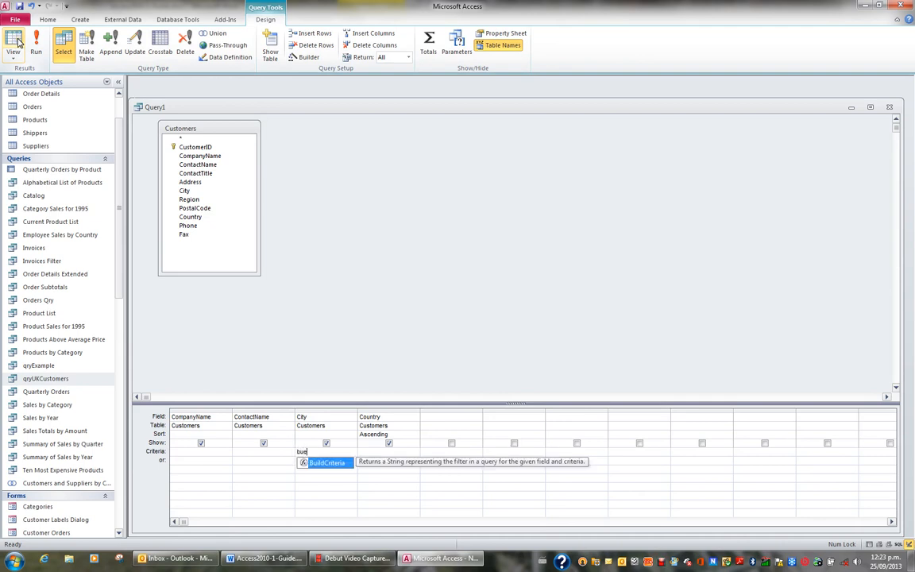
type("e*")
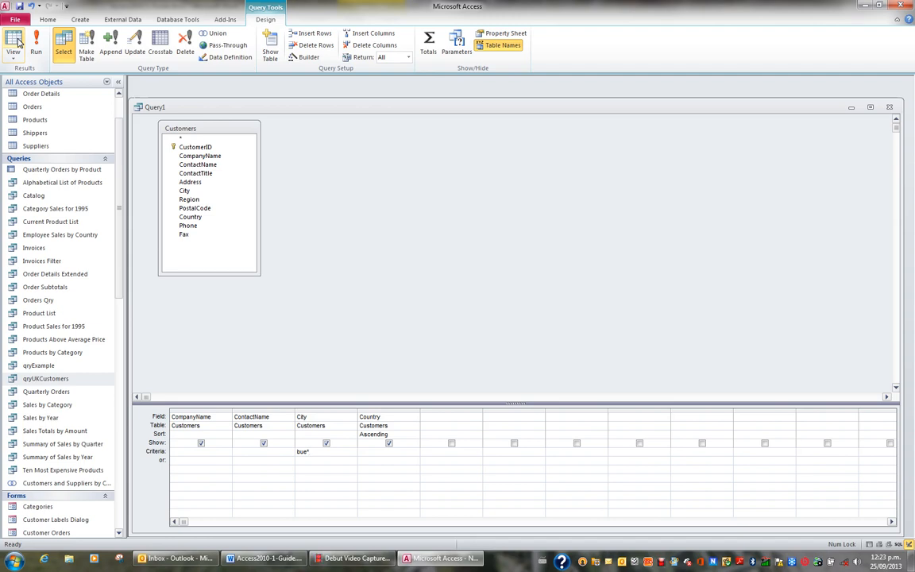
left_click(17, 42)
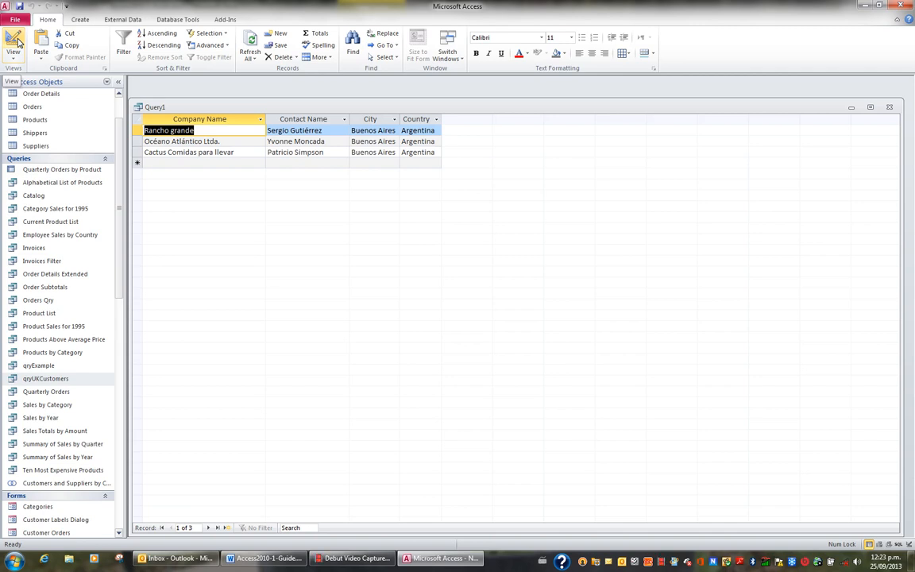
left_click(15, 40)
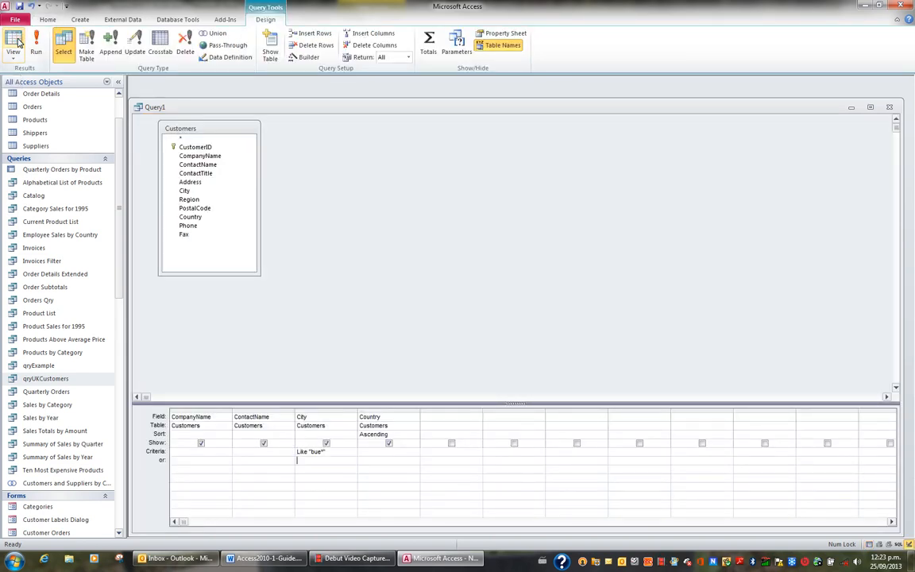
- Change the City criterion to rio* and show the matching customers in Datasheet view
key("Up")
key("Delete")
type("rio*")
key("Down")
left_click(14, 44)
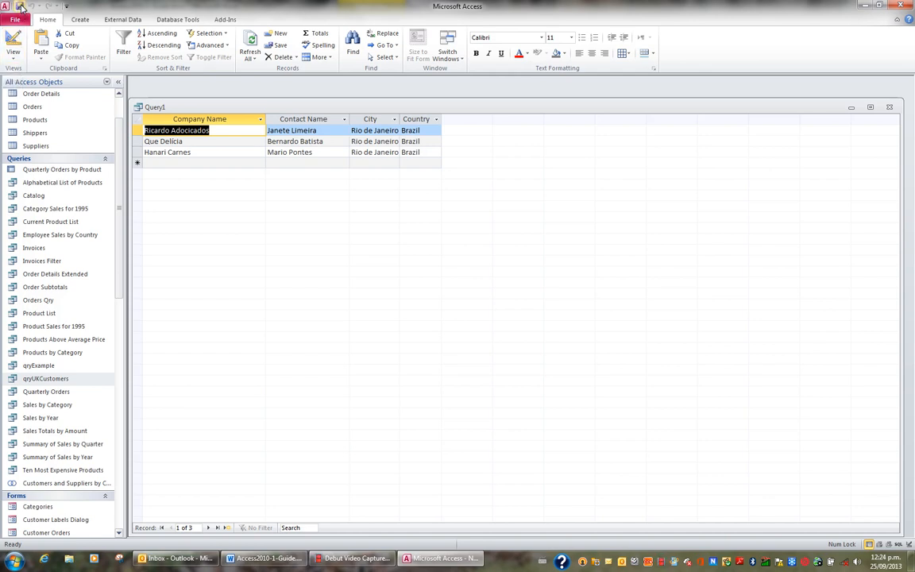
- Save the query under the name qryRioCustomers
left_click(19, 7)
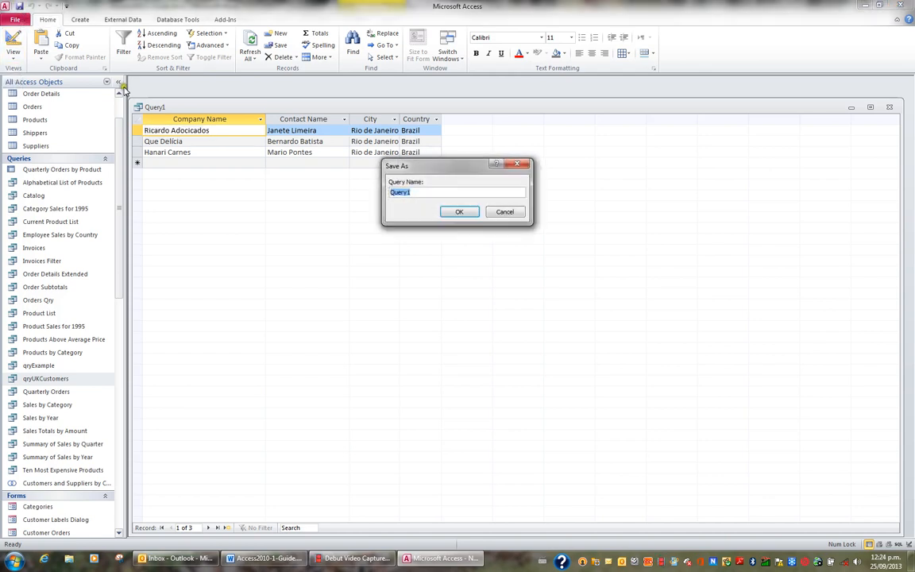
type("qryRioCustomers")
key("Return")
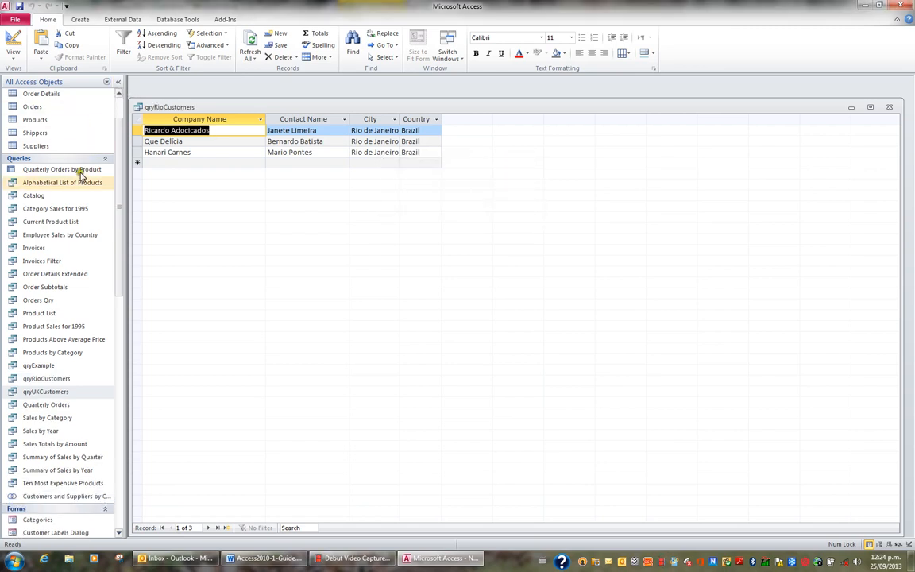
- Close qryRioCustomers, reopen the saved query to check its records, and close it again
left_click(49, 378)
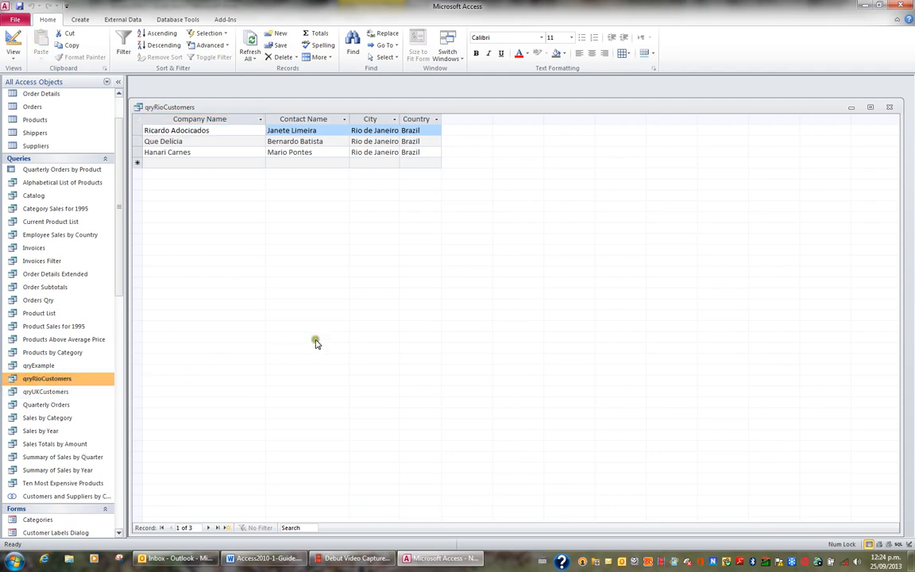
left_click(887, 108)
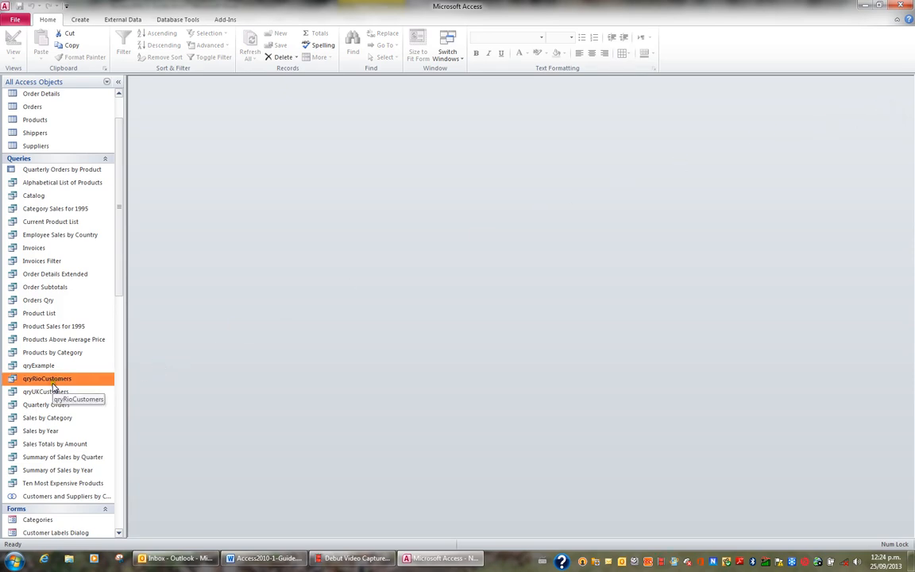
double_click(49, 379)
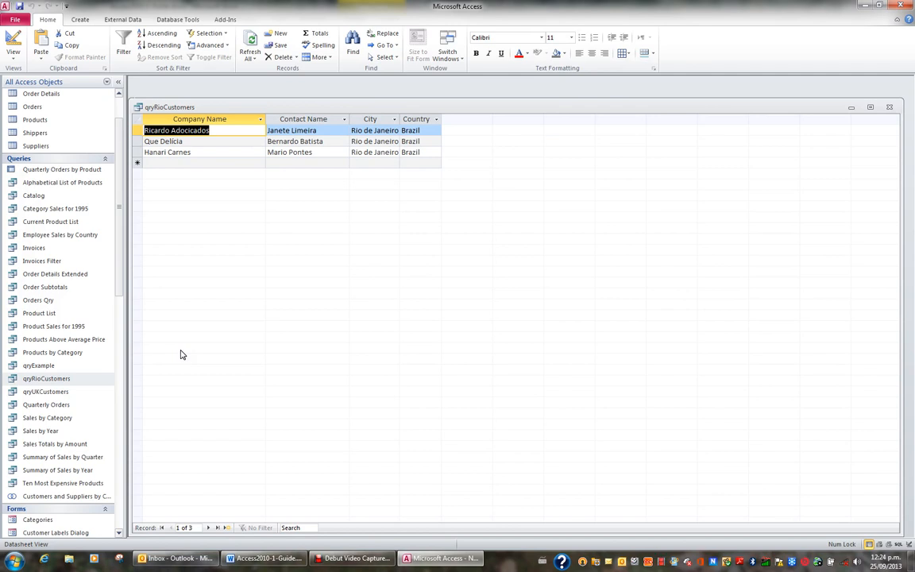
left_click(889, 106)
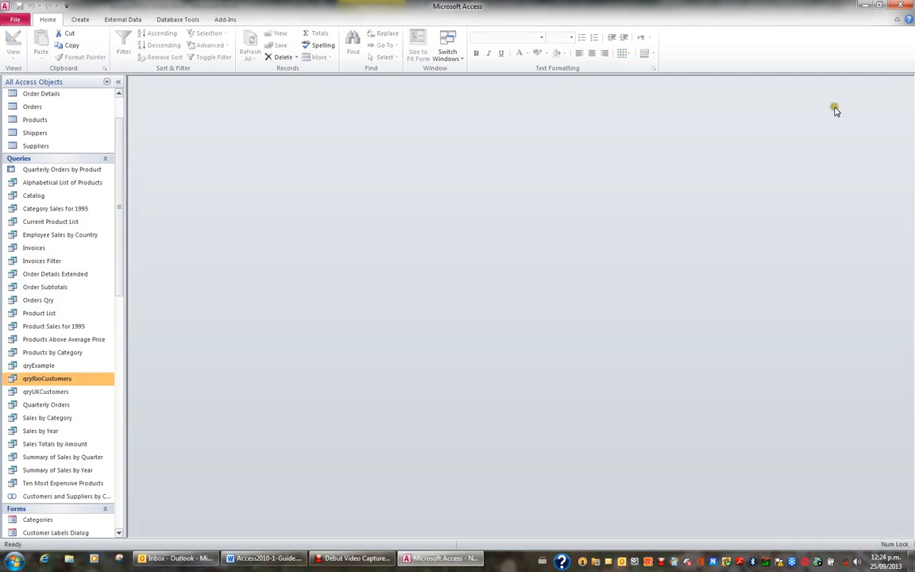